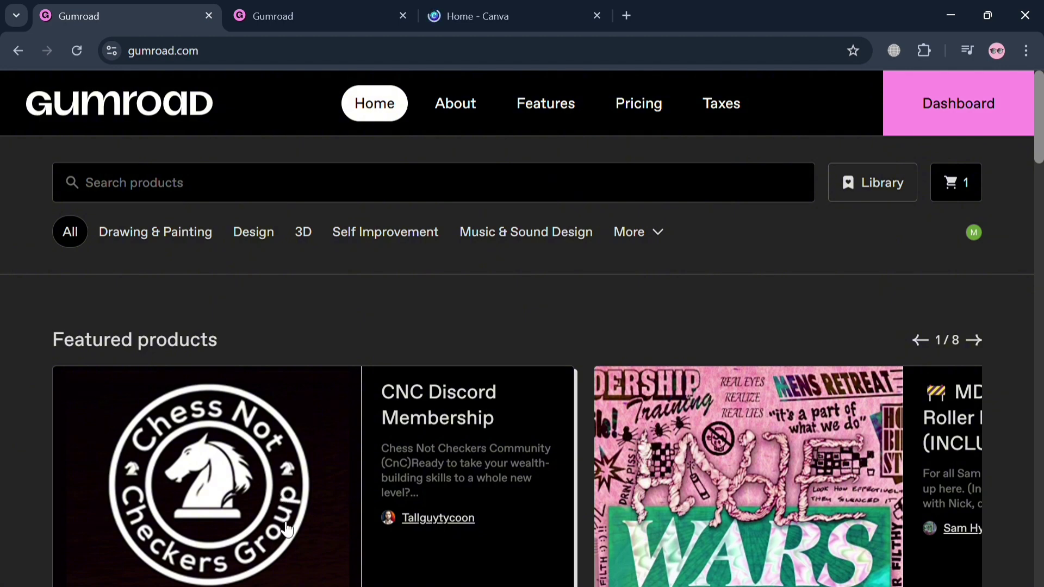
- Scroll up and down through the page in the current browser tab
scroll(293, 550, "down", 7)
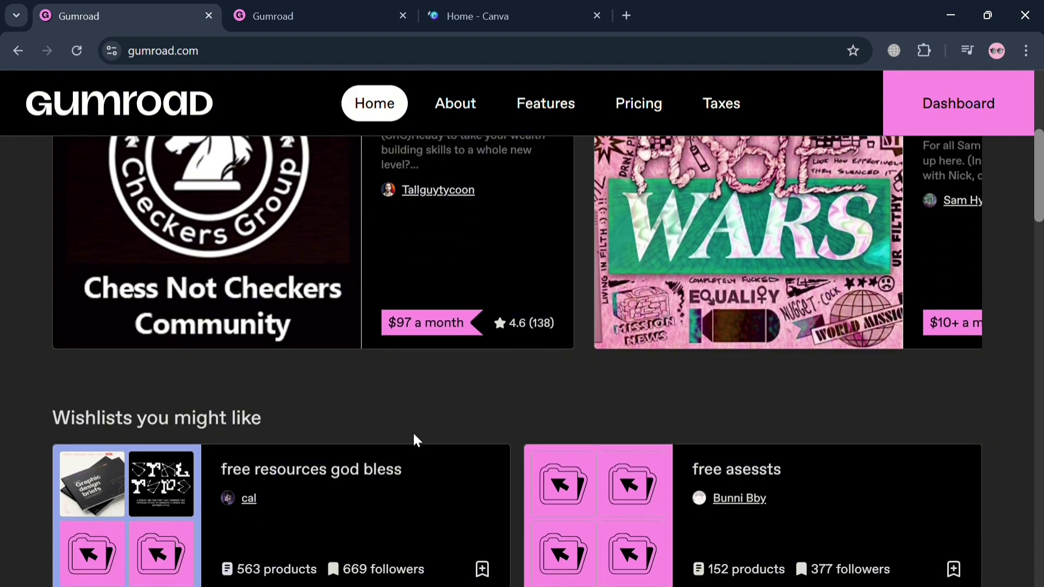
scroll(414, 438, "up", 7)
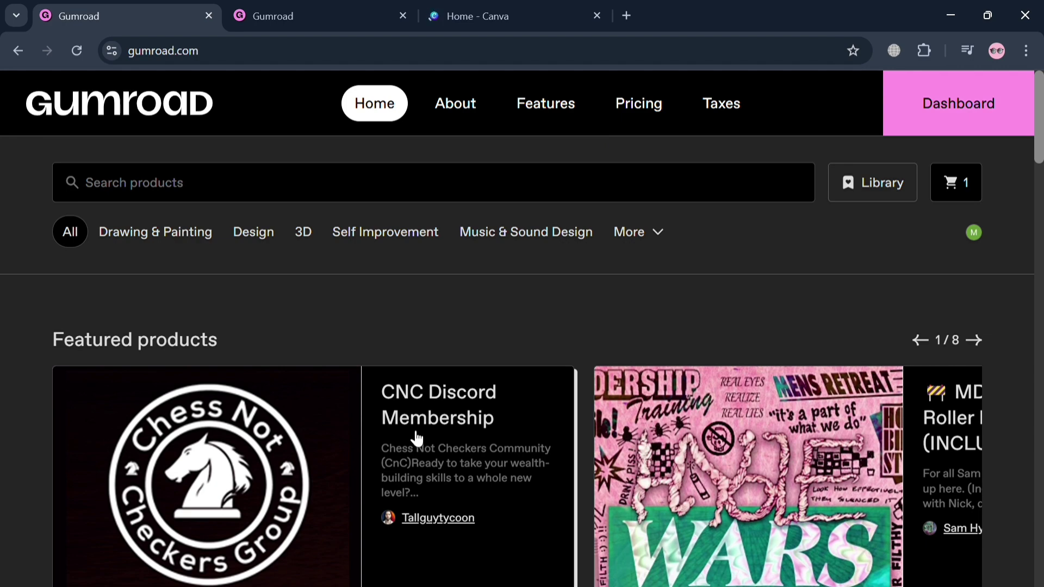
scroll(403, 466, "down", 1)
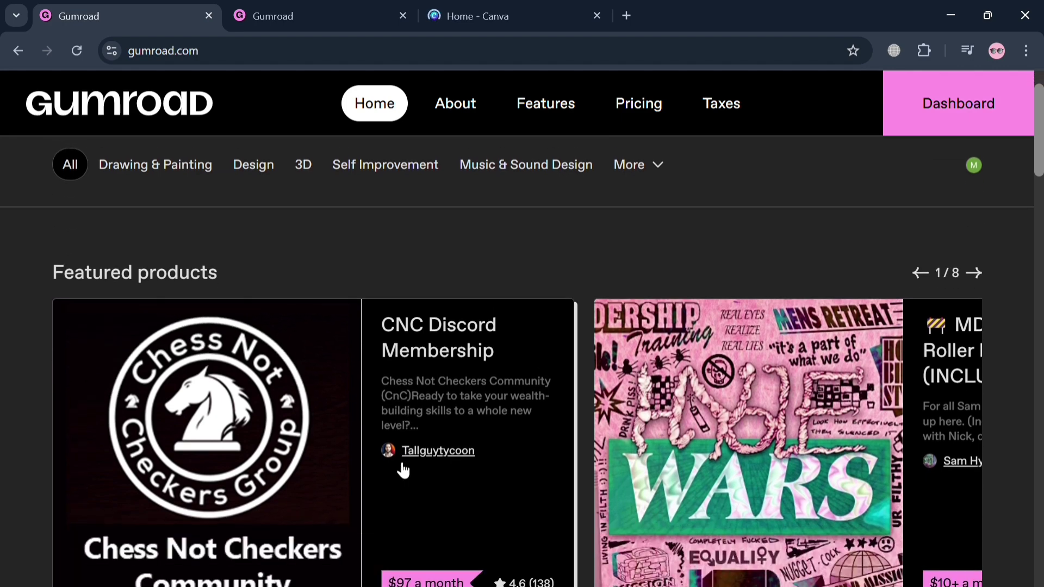
scroll(403, 470, "up", 1)
scroll(403, 471, "down", 1)
scroll(403, 471, "down", 10)
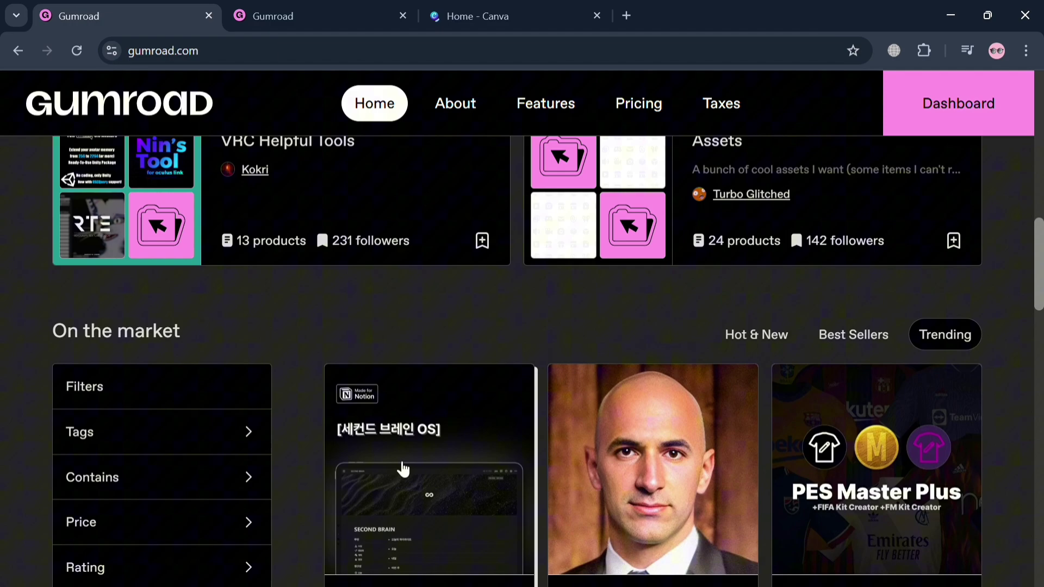
scroll(598, 412, "down", 5)
scroll(620, 409, "down", 5)
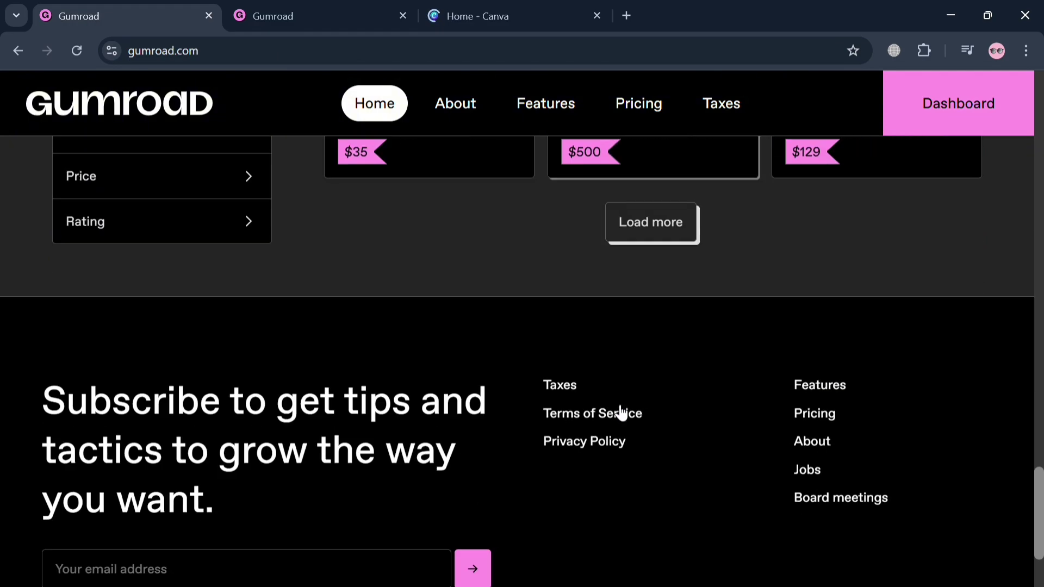
scroll(616, 407, "down", 2)
scroll(611, 416, "up", 5)
scroll(607, 420, "down", 2)
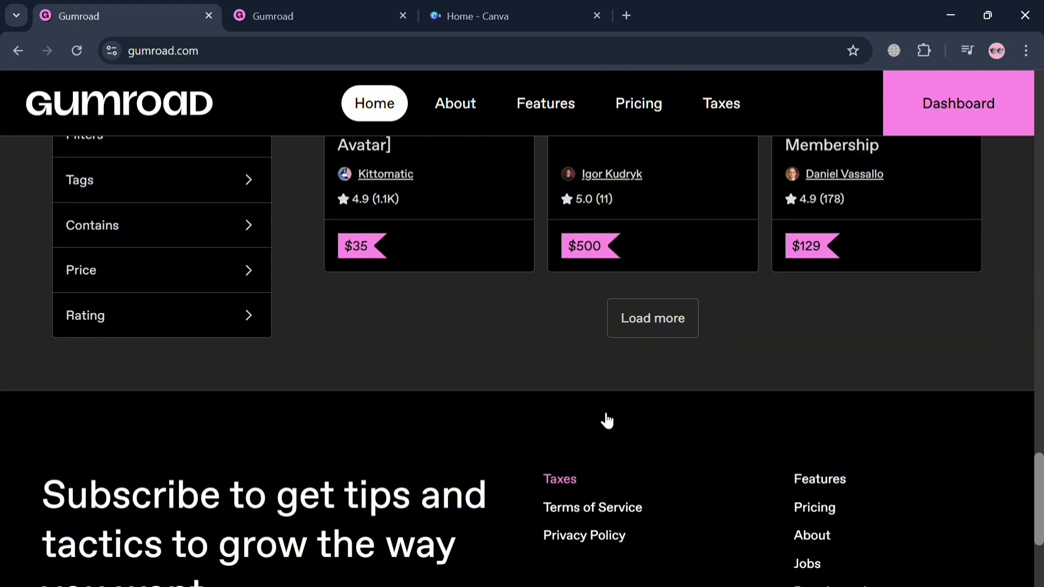
scroll(609, 420, "up", 8)
scroll(607, 420, "up", 10)
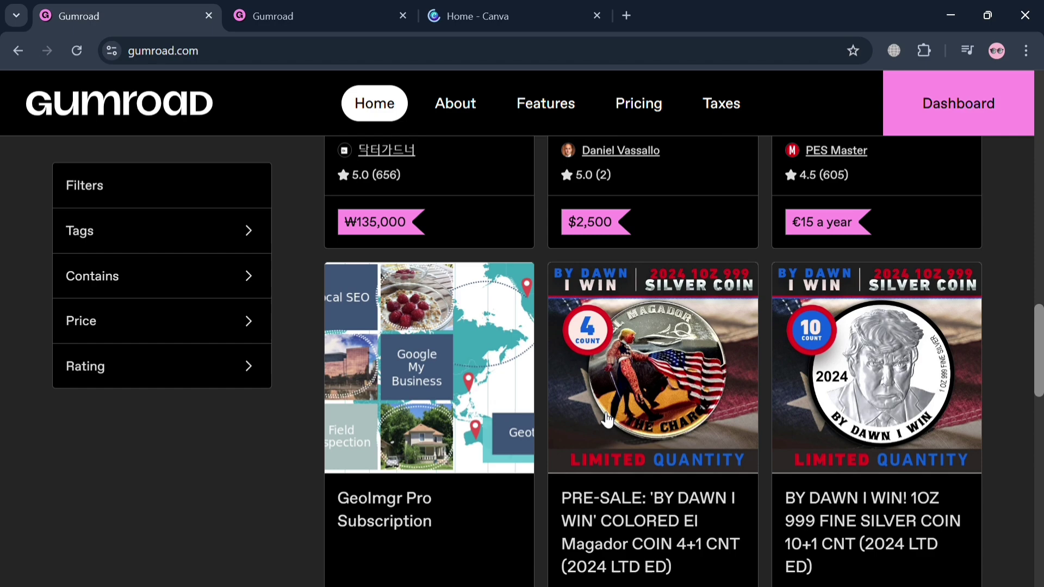
scroll(607, 420, "down", 1)
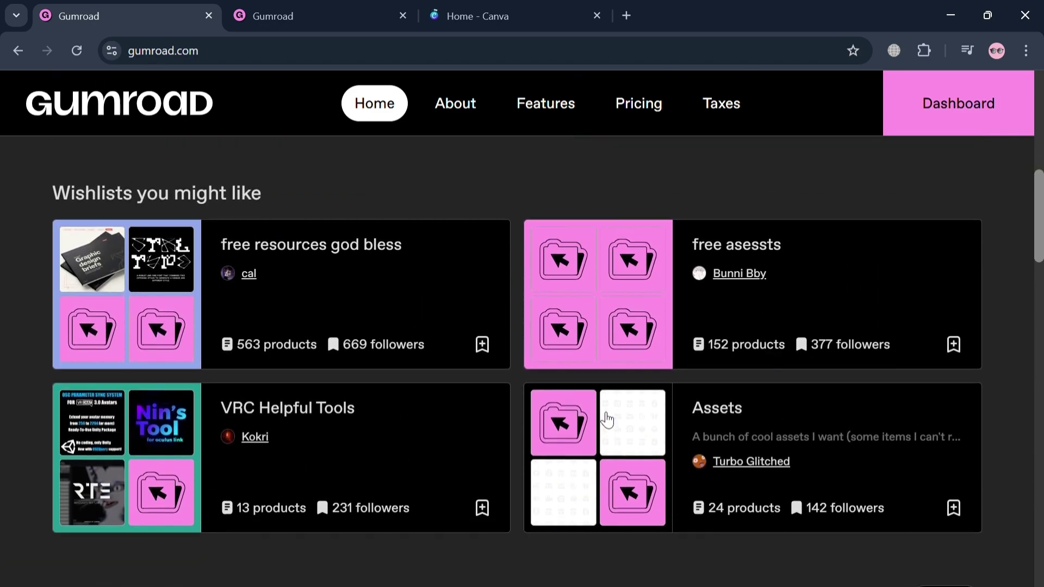
scroll(607, 421, "up", 8)
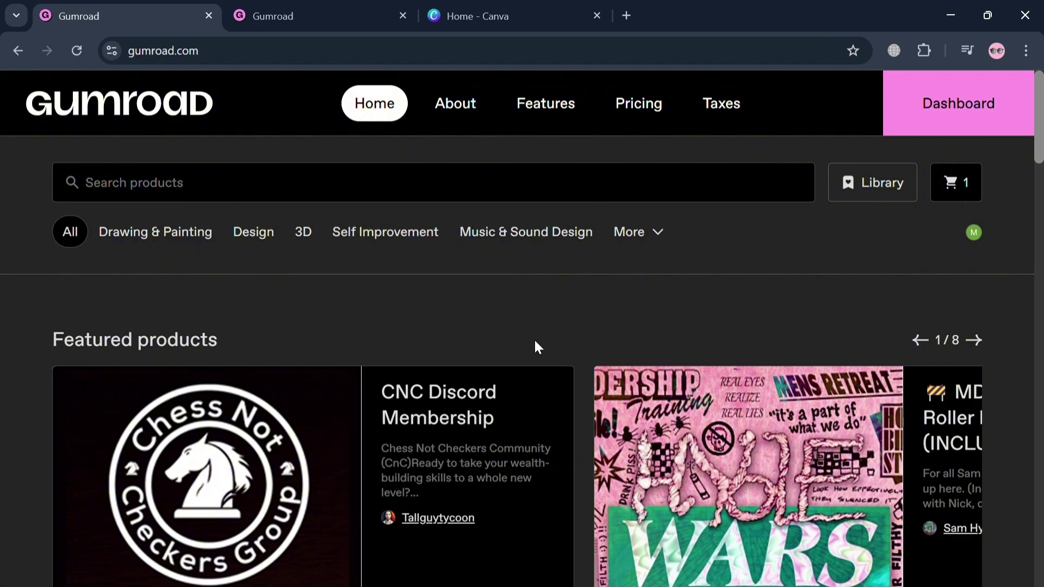
scroll(505, 350, "down", 5)
scroll(400, 331, "down", 6)
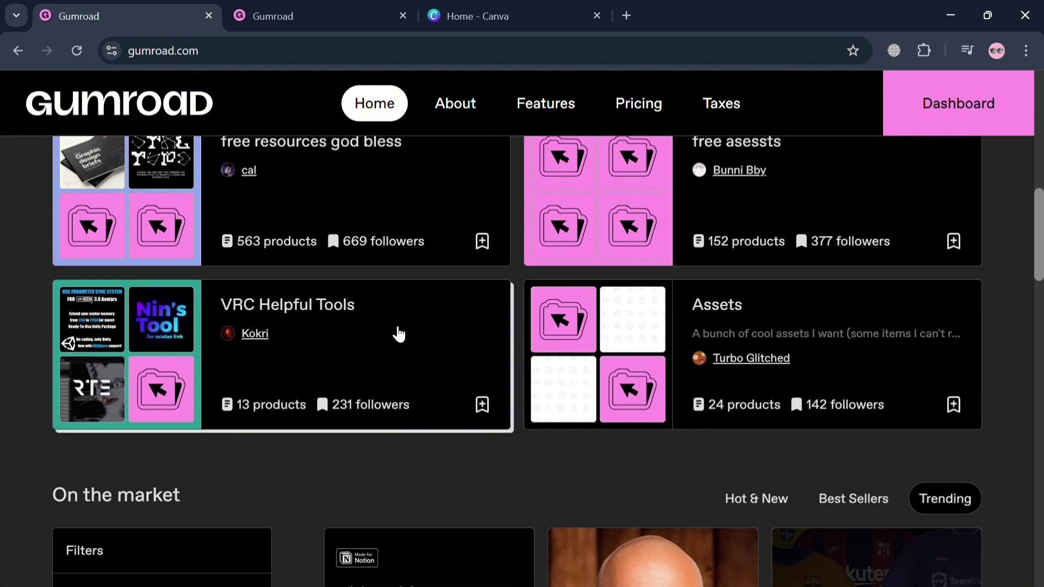
scroll(398, 334, "down", 10)
scroll(397, 337, "up", 10)
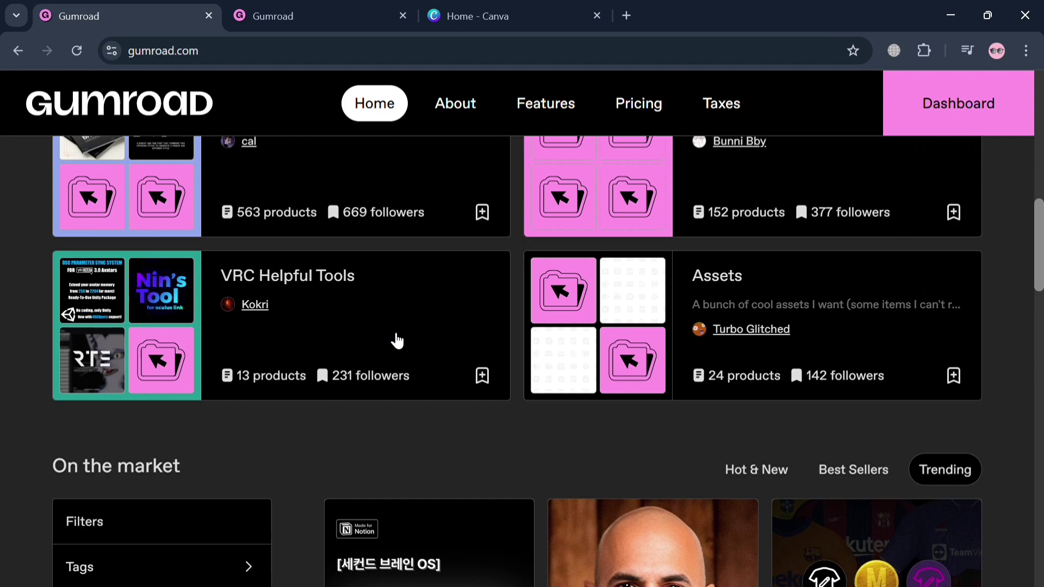
scroll(398, 340, "up", 8)
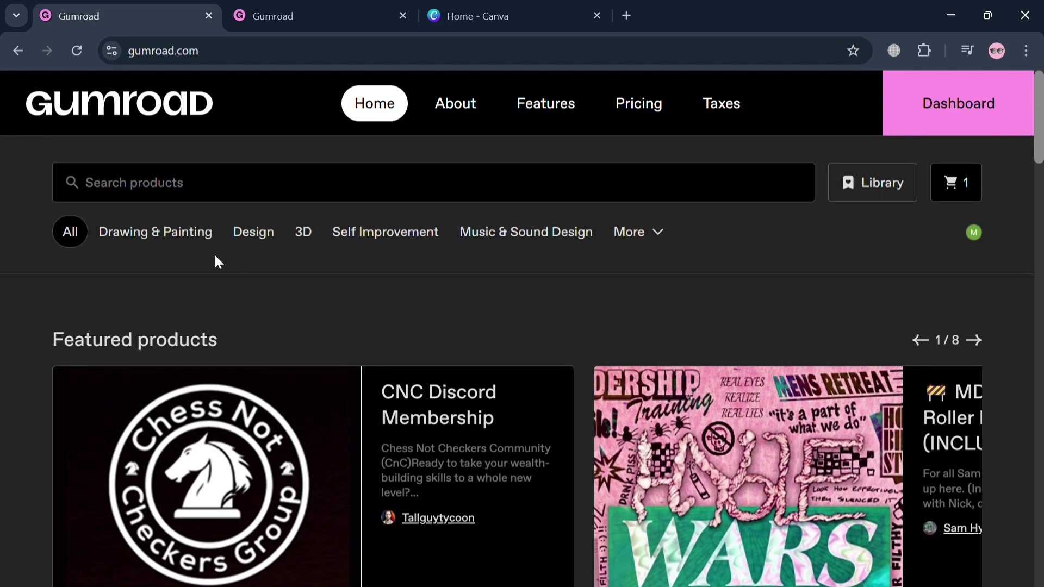
- Go to the Gumroad seller dashboard and open the Products list
mouse_move(281, 239)
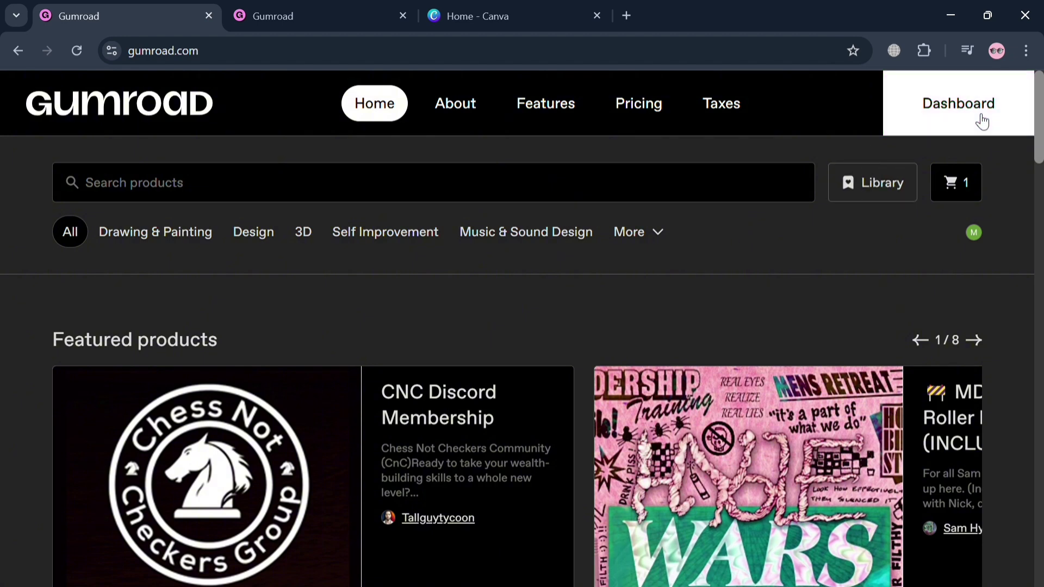
left_click(299, 7)
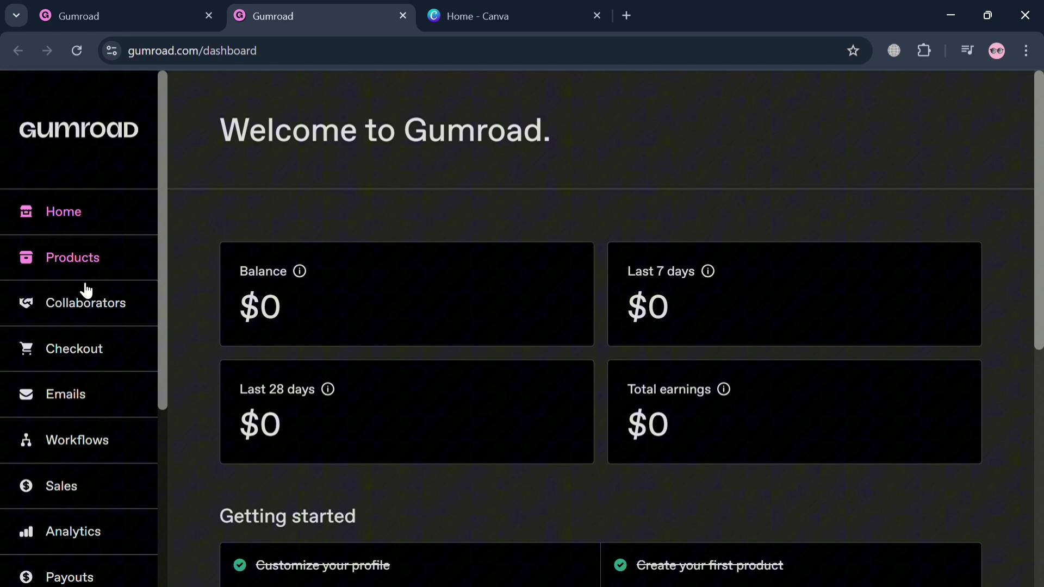
scroll(105, 531, "down", 3)
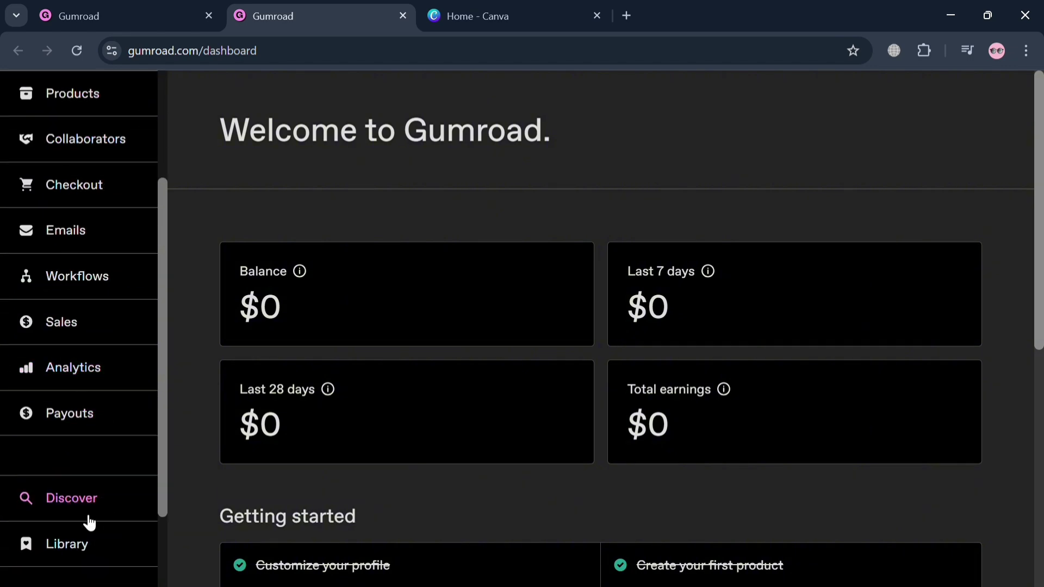
scroll(103, 377, "up", 3)
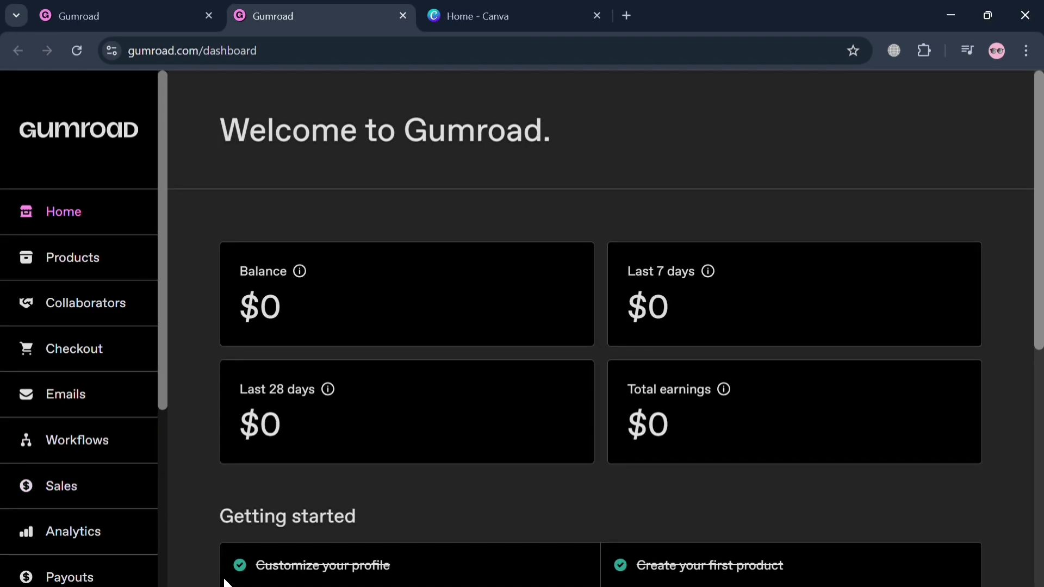
left_click(94, 272)
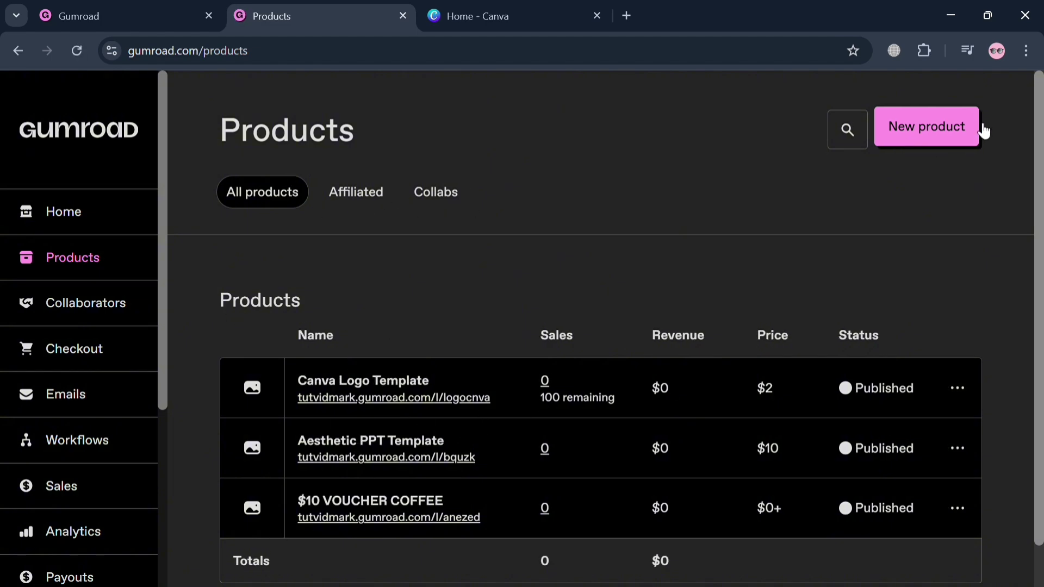
- Create a new E-book product named 'mi amor Ebook' priced at $15 and continue to customizing
left_click(957, 140)
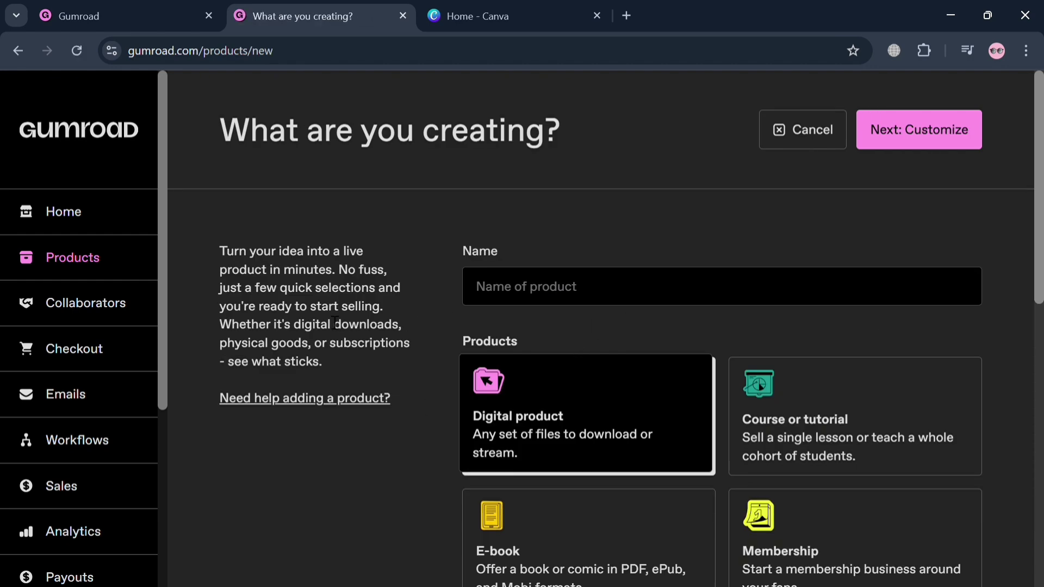
scroll(670, 303, "down", 1)
scroll(670, 303, "down", 1)
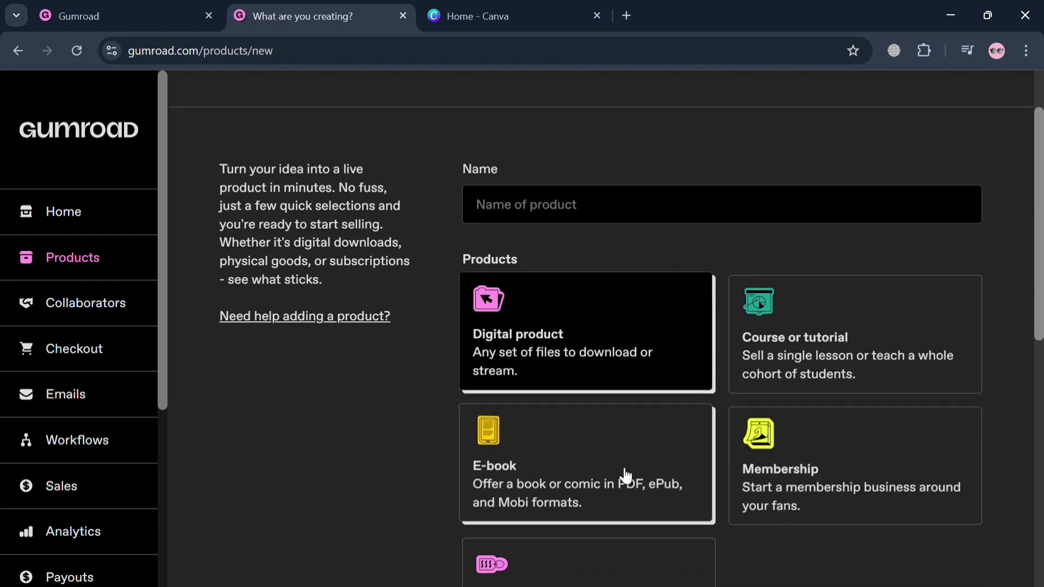
left_click(476, 205)
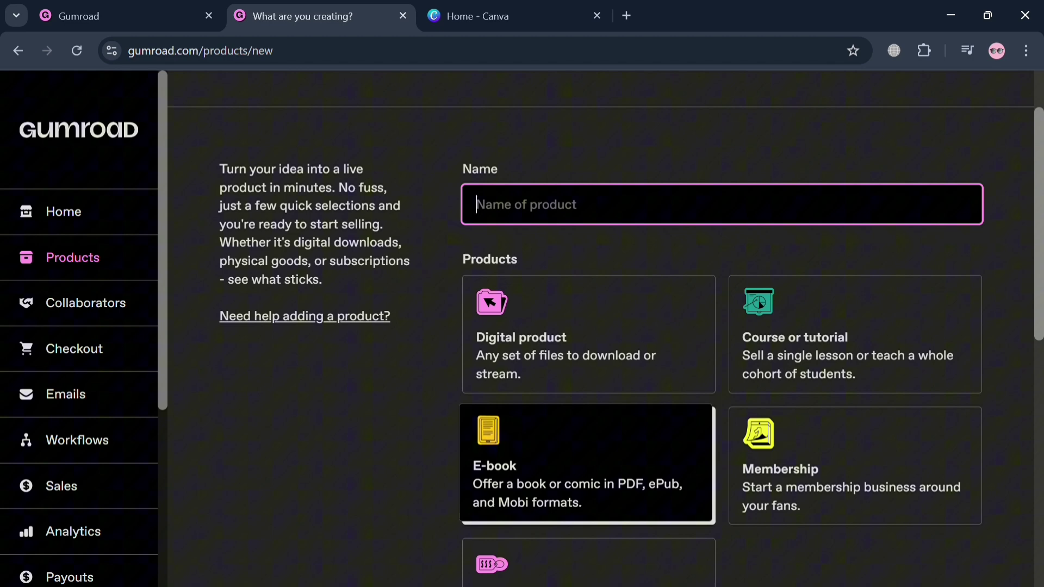
type("mi amor")
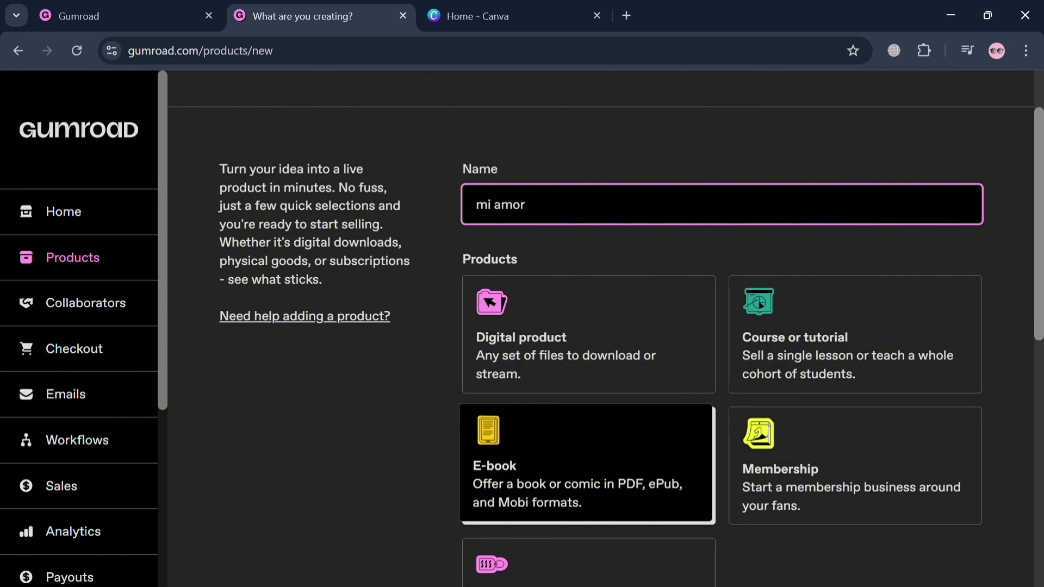
type(" Ebooke")
scroll(731, 391, "down", 10)
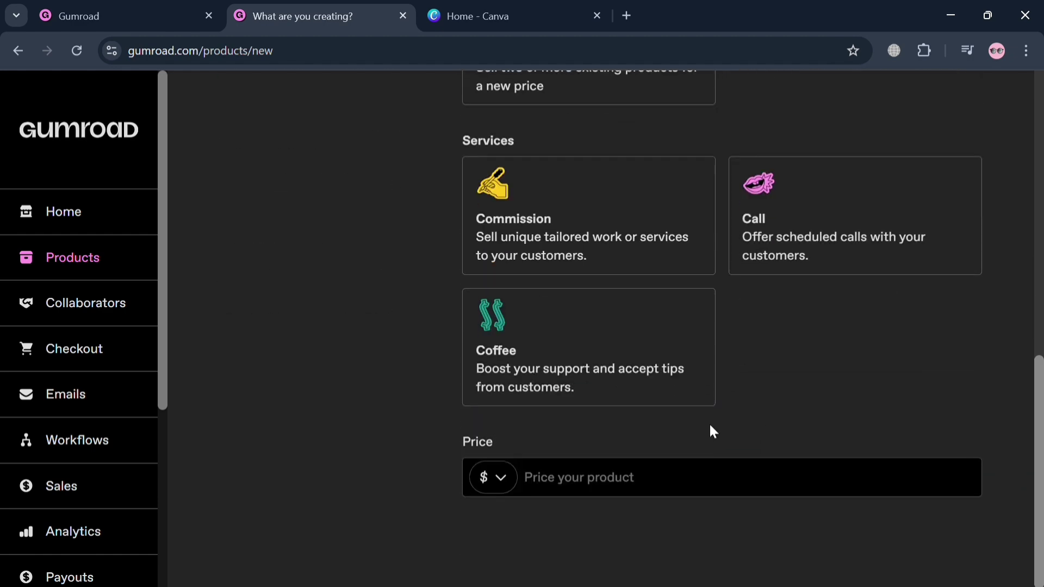
scroll(710, 429, "up", 3)
scroll(711, 443, "down", 3)
left_click(564, 492)
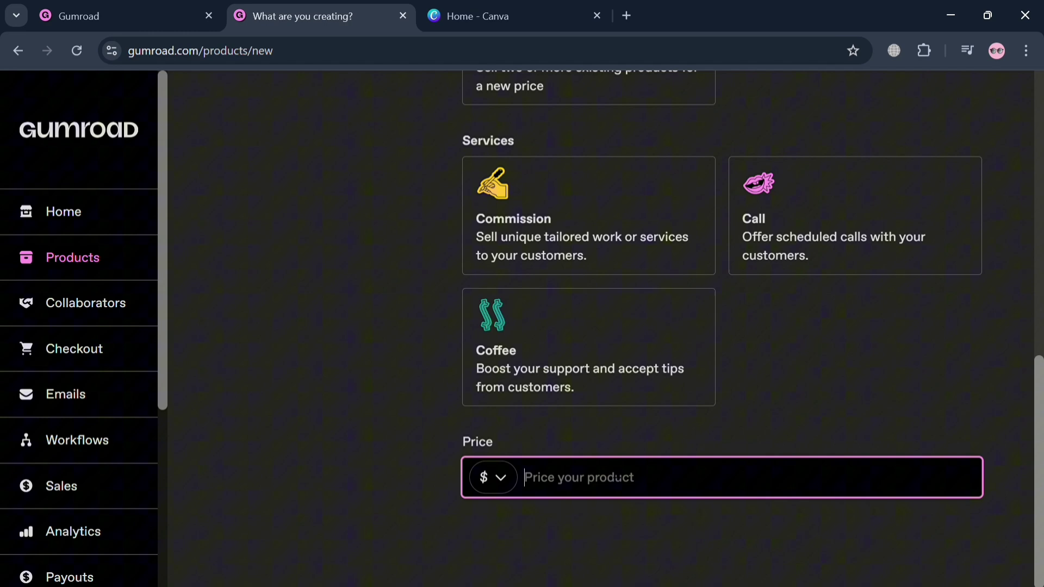
type("1")
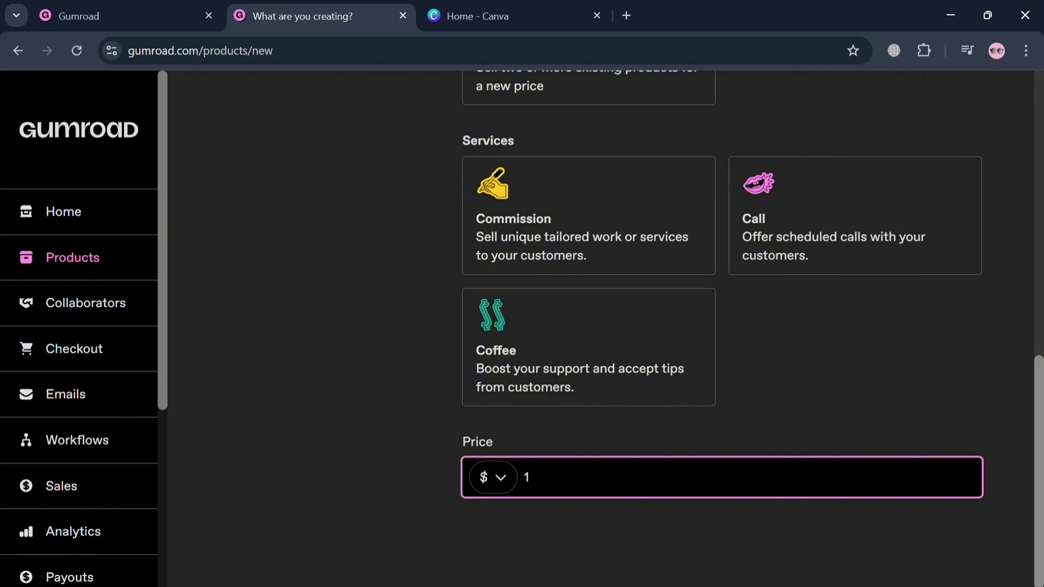
type("5")
scroll(807, 373, "up", 12)
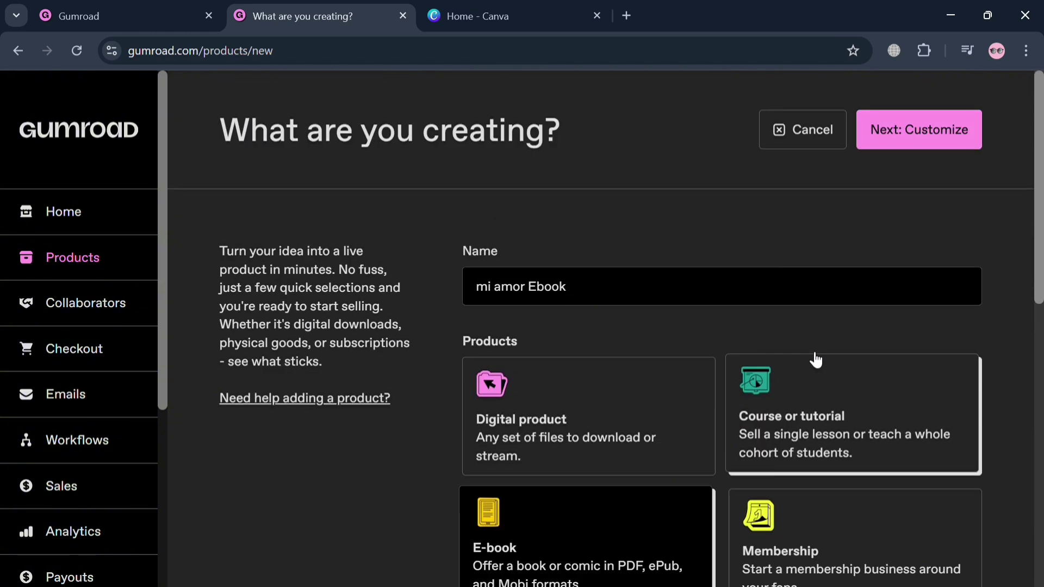
left_click(941, 147)
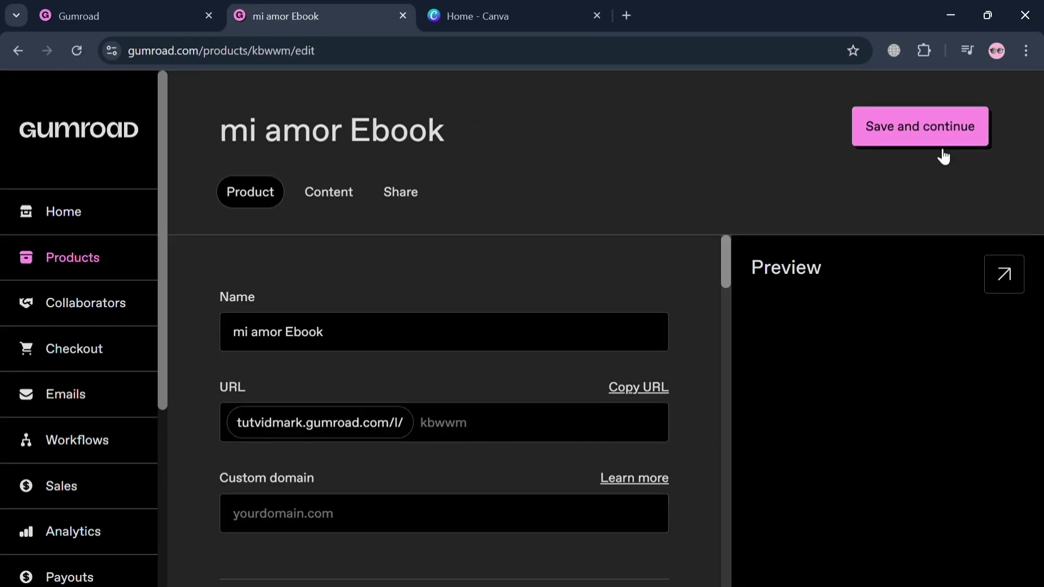
- Save mi amor Ebook, look over its Cover and Thumbnail sections, then go to Canva
left_click(969, 130)
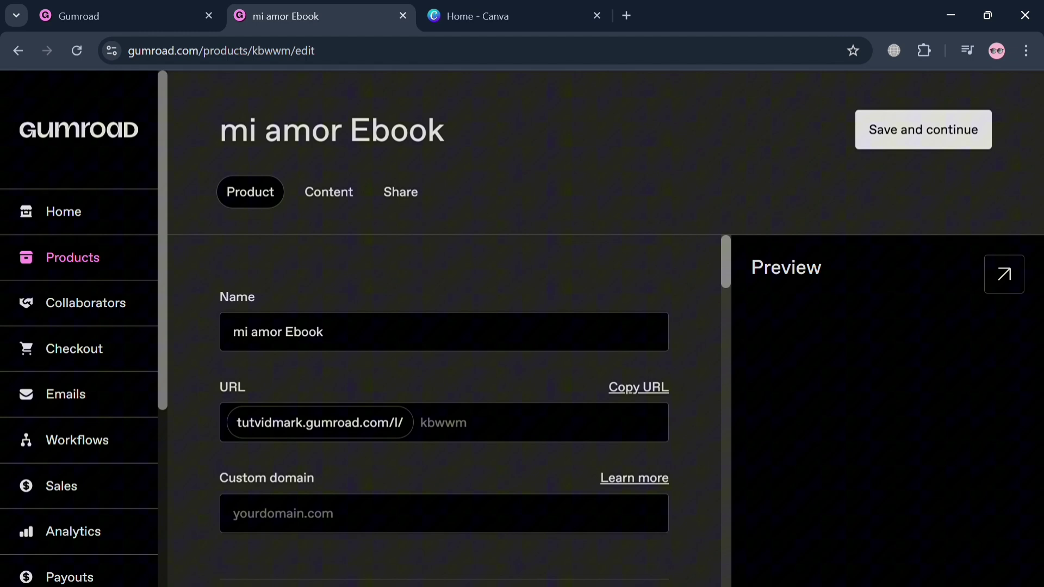
scroll(348, 355, "down", 2)
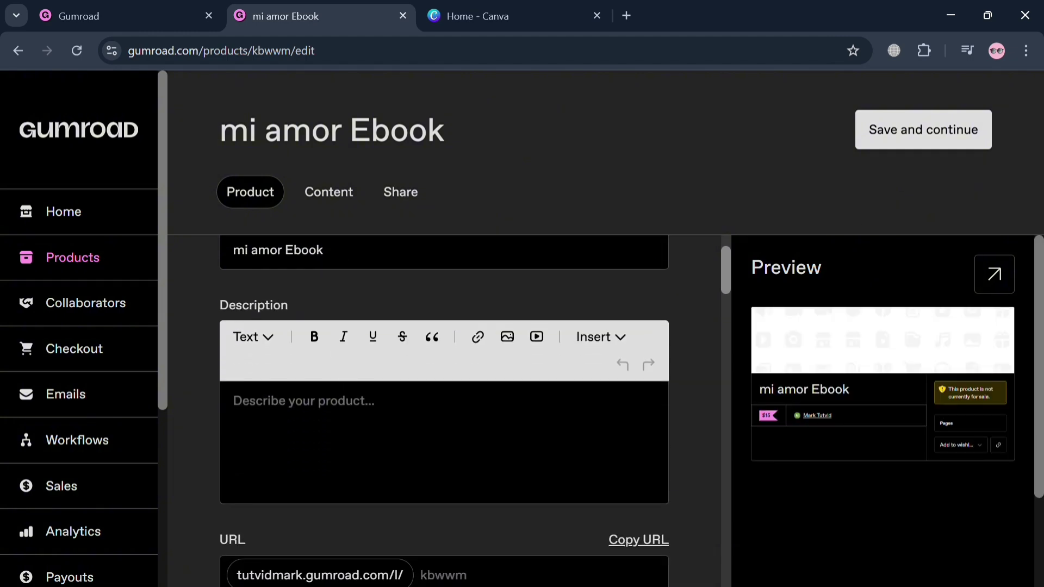
left_click(326, 424)
scroll(444, 407, "down", 4)
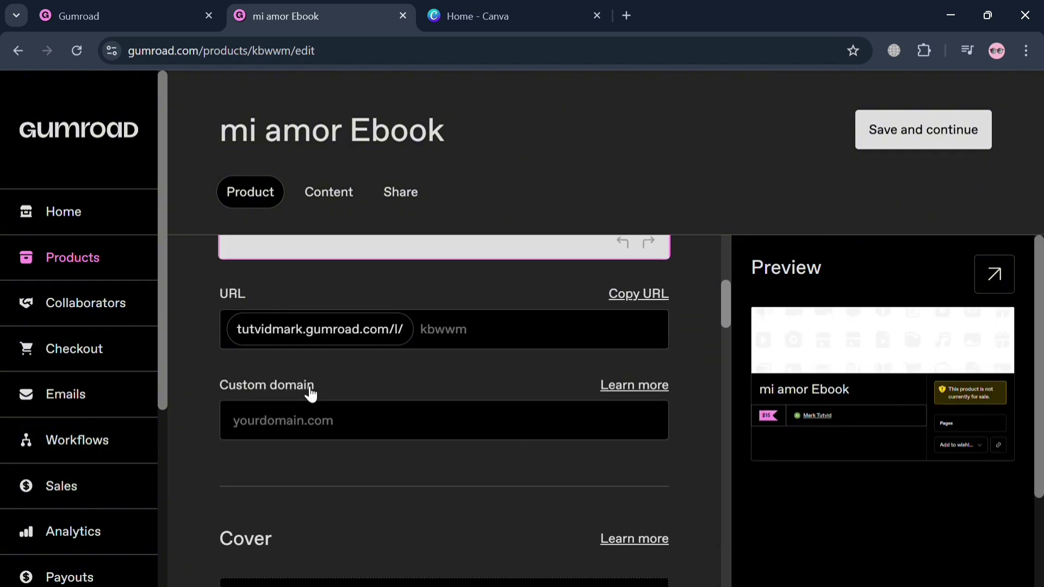
scroll(322, 374, "down", 4)
scroll(489, 456, "up", 1)
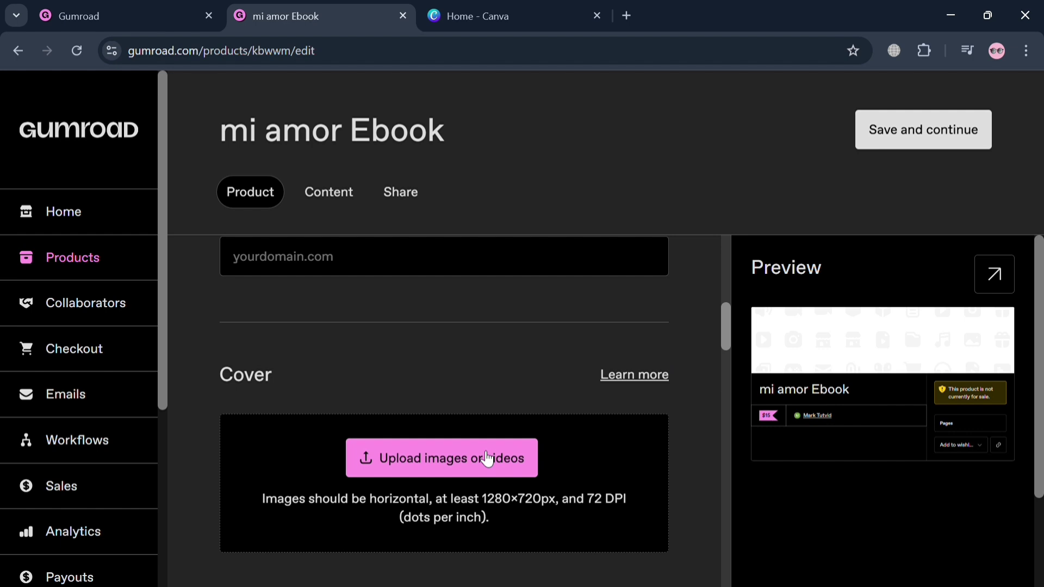
scroll(430, 433, "down", 3)
scroll(387, 516, "down", 2)
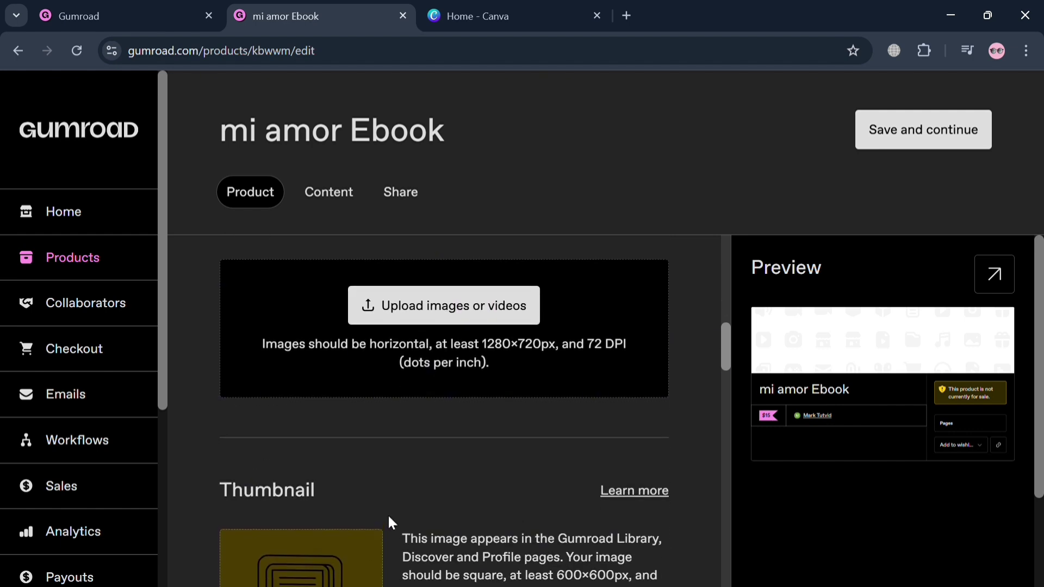
scroll(387, 517, "up", 4)
scroll(387, 517, "down", 1)
scroll(381, 506, "down", 6)
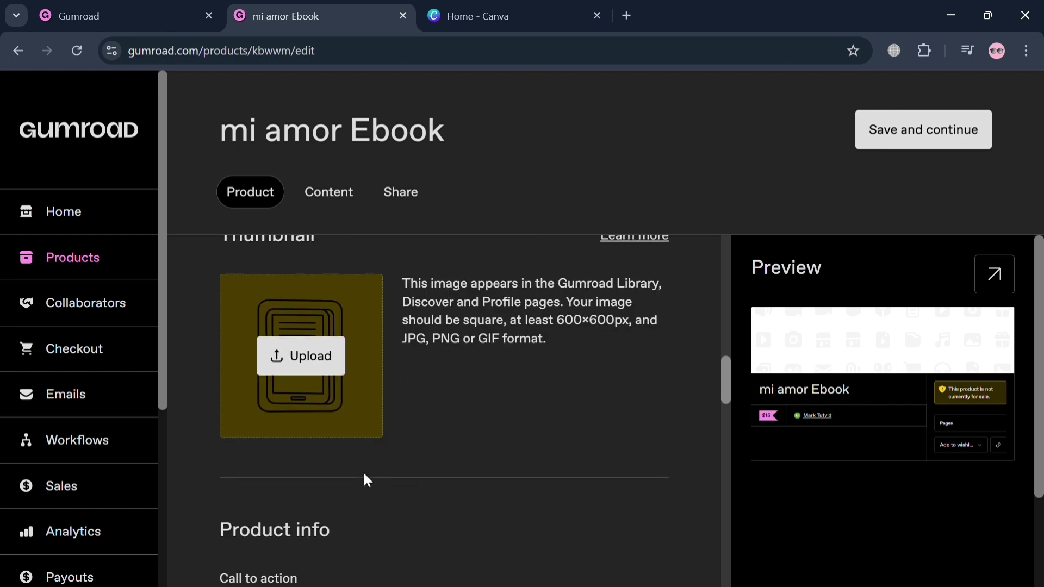
scroll(524, 384, "up", 6)
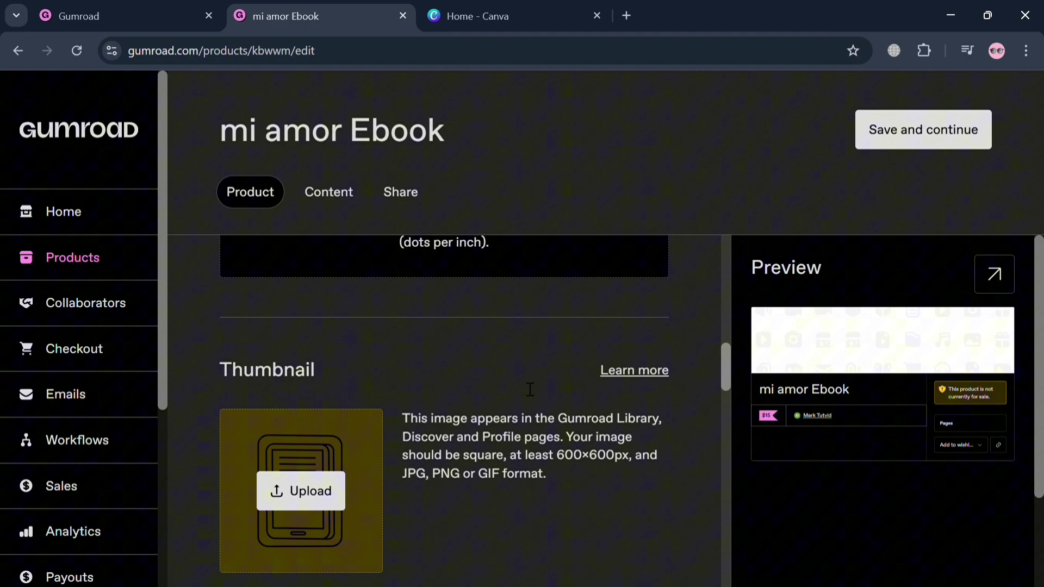
scroll(526, 386, "down", 1)
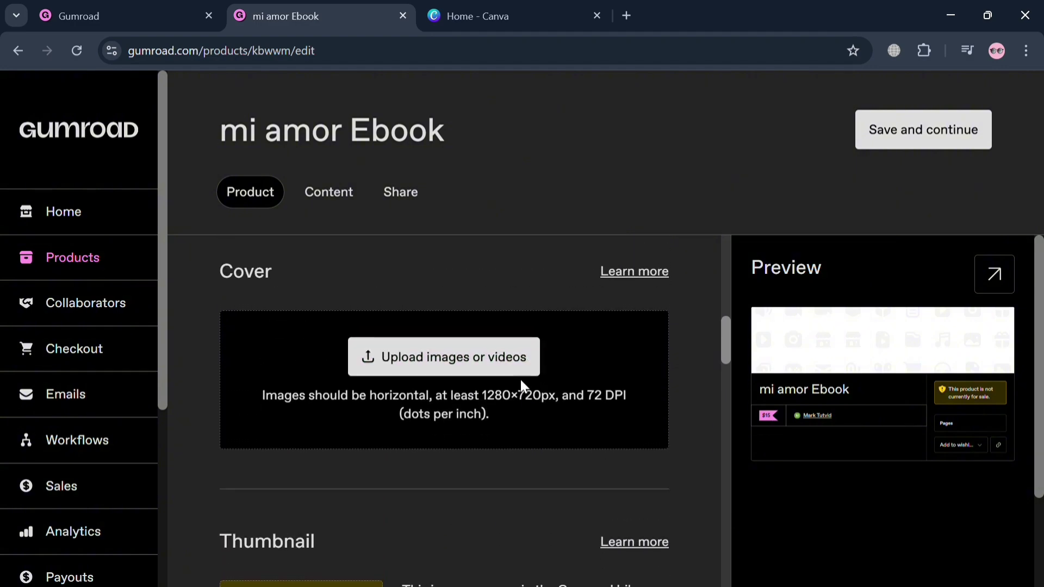
left_click(491, 6)
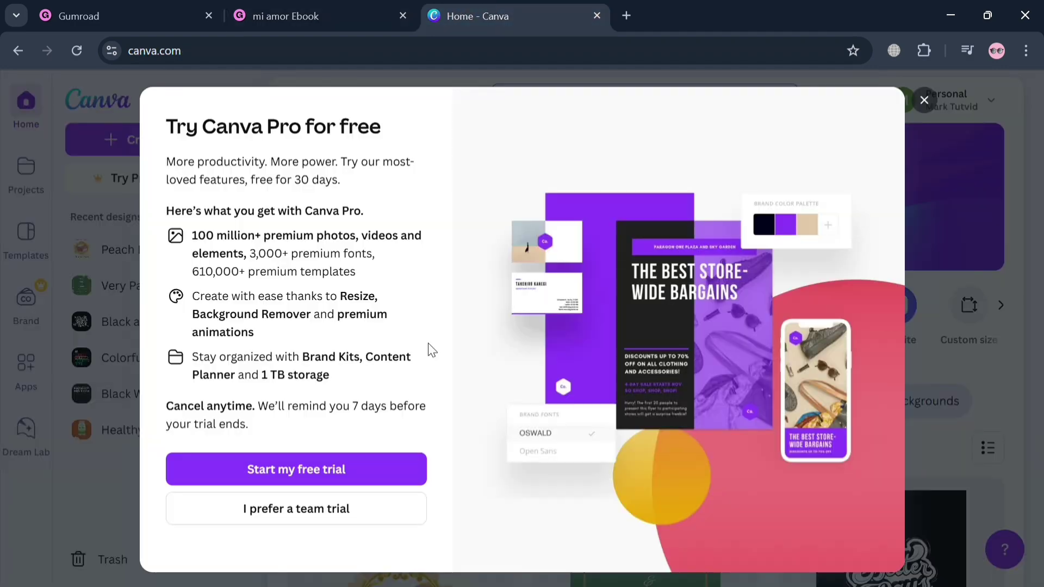
- Dismiss the Try Canva Pro offer and browse the existing designs on Canva's home page
left_click(925, 99)
scroll(650, 315, "down", 12)
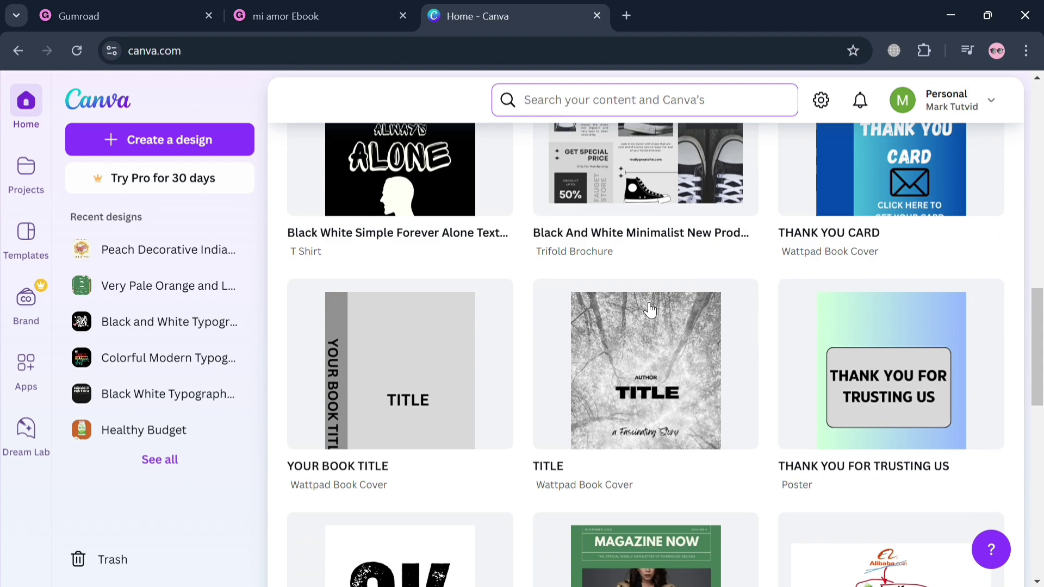
scroll(649, 315, "down", 10)
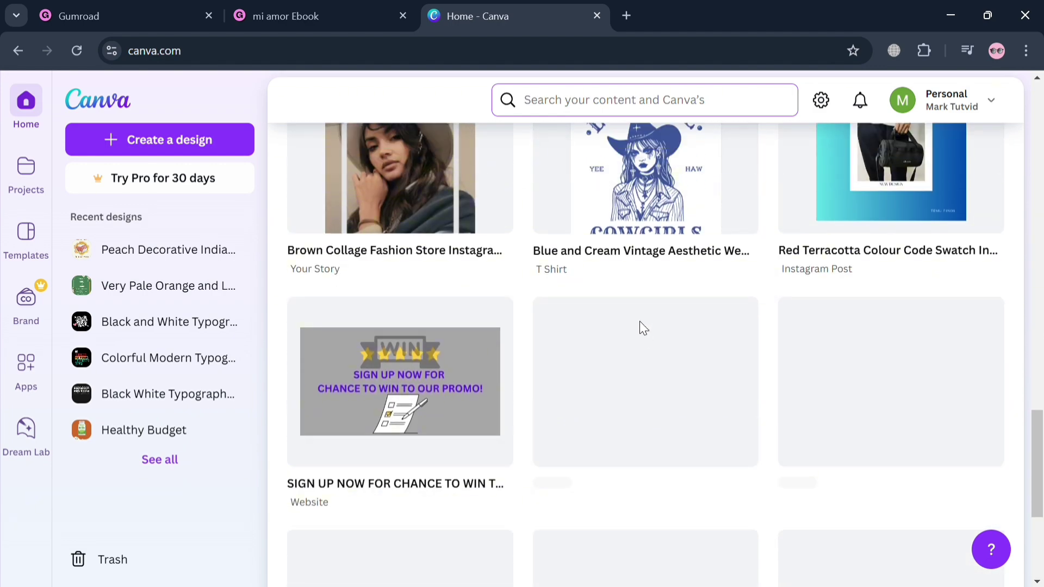
scroll(640, 326, "down", 5)
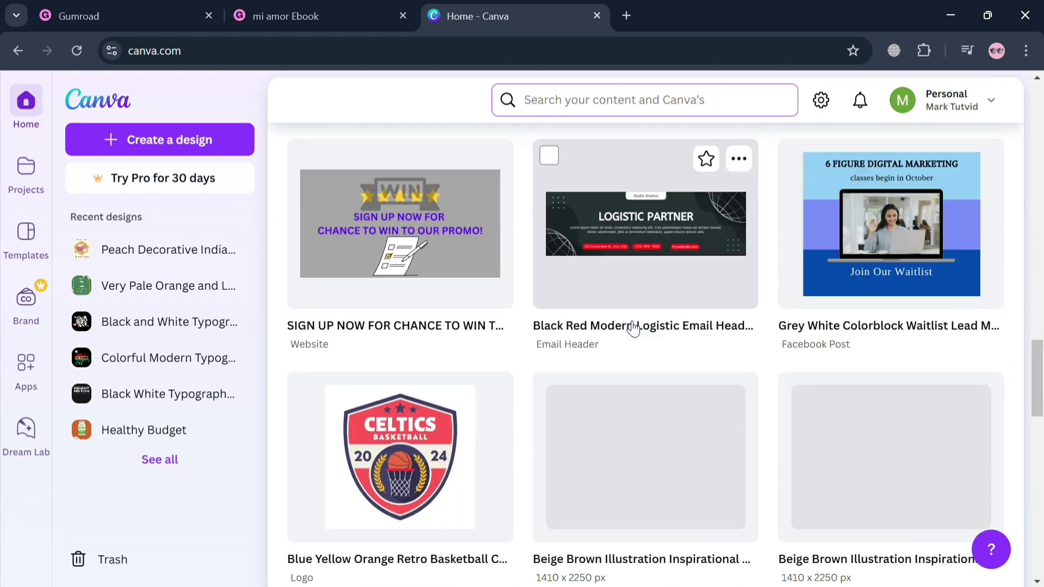
scroll(633, 328, "up", 6)
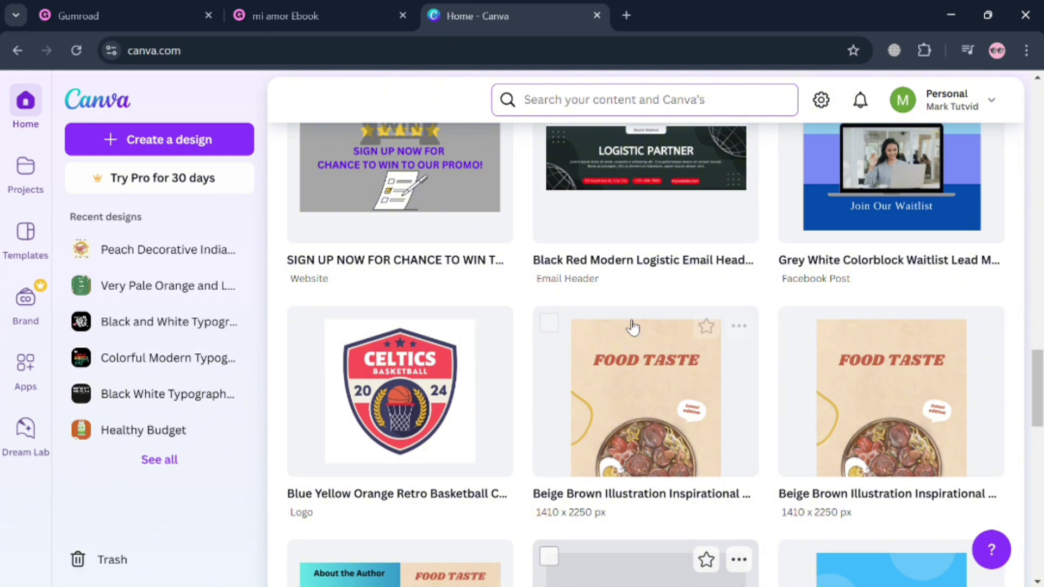
- Search Canva for 'ebook' templates and preview the One Step to the Heart book cover
scroll(625, 320, "up", 4)
scroll(592, 217, "down", 2)
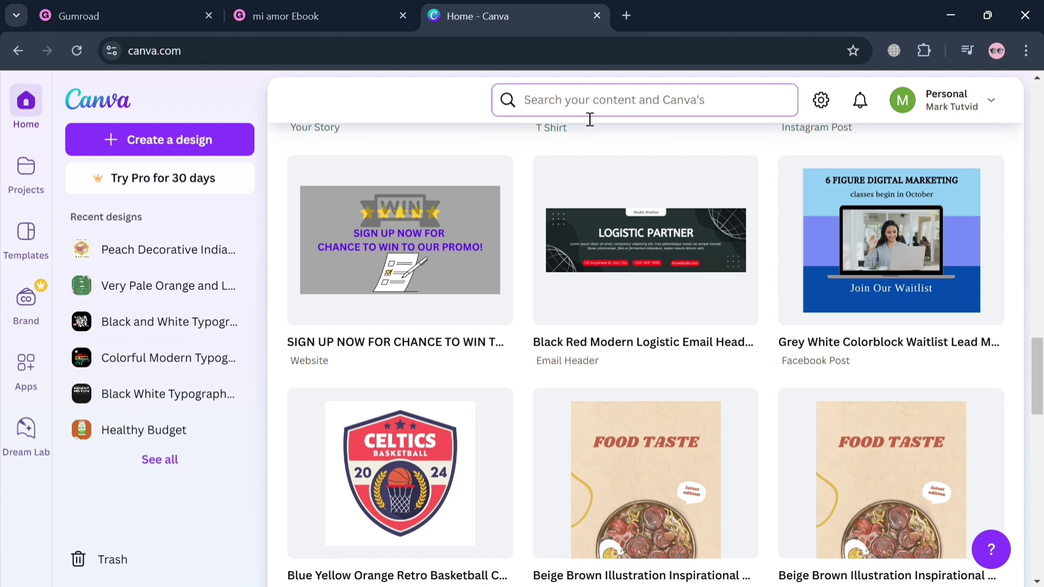
left_click(590, 119)
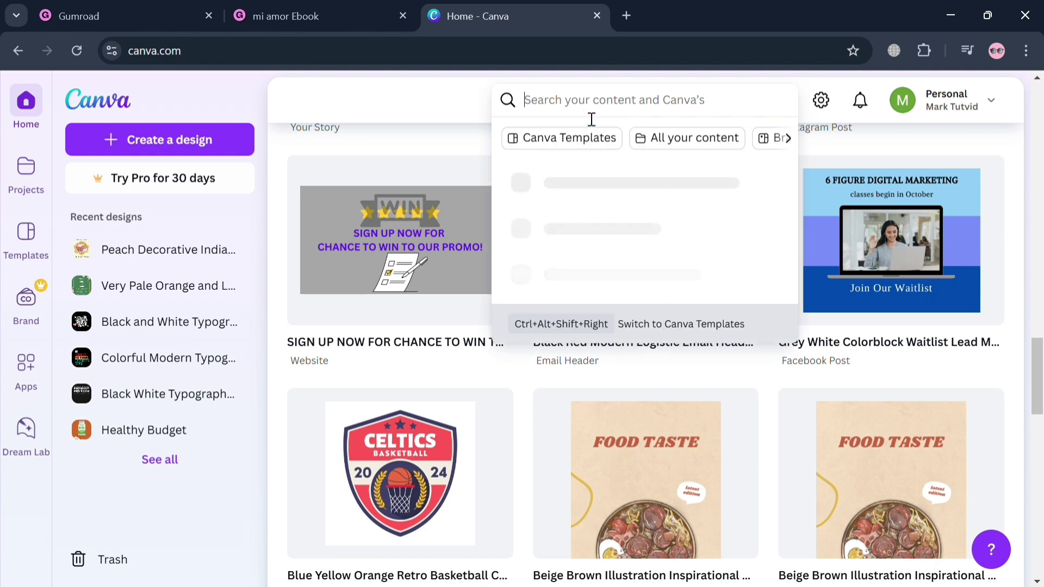
type("ebook")
key("Return")
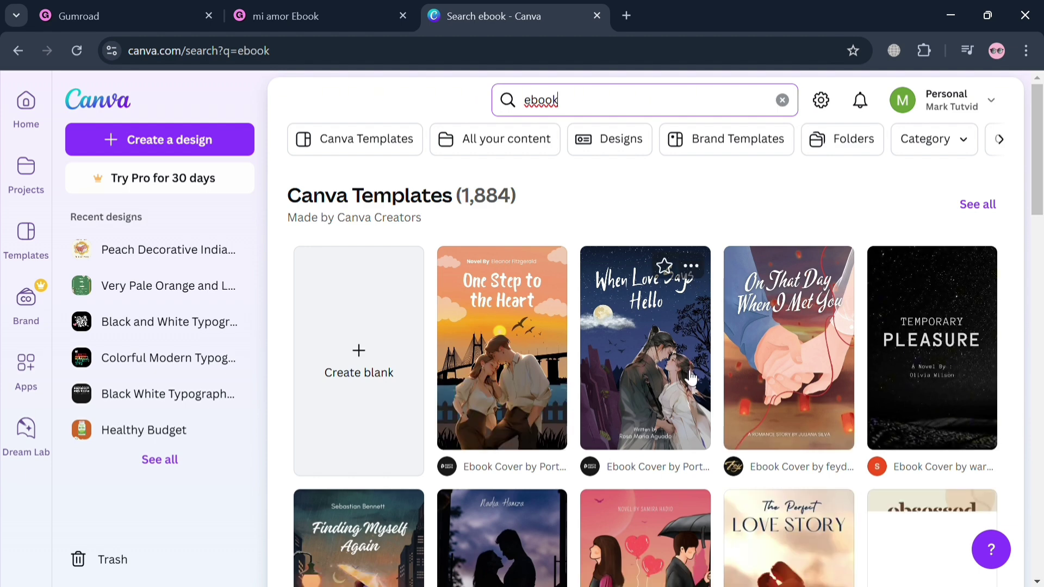
mouse_move(541, 367)
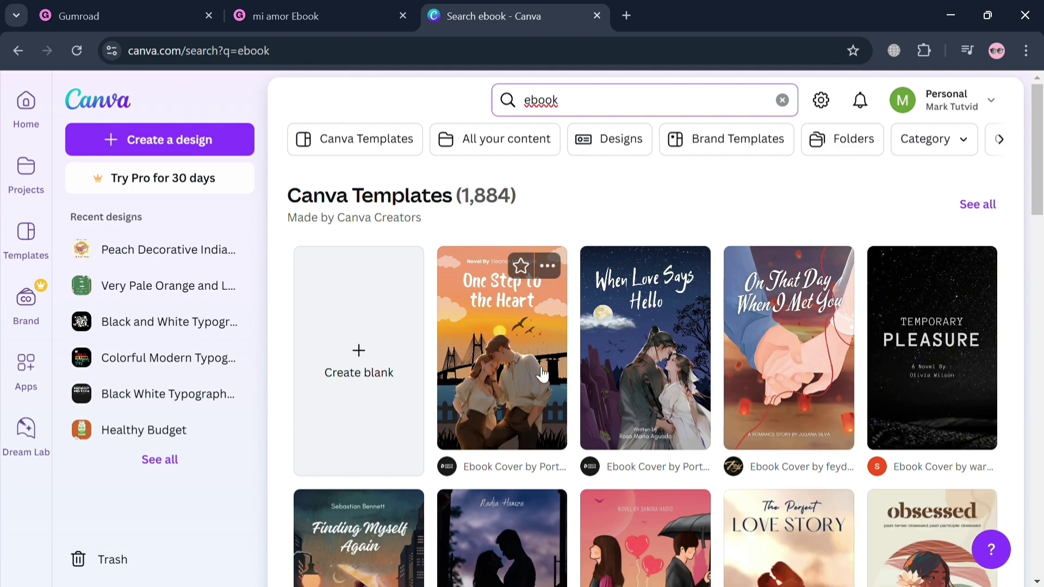
left_click(542, 375)
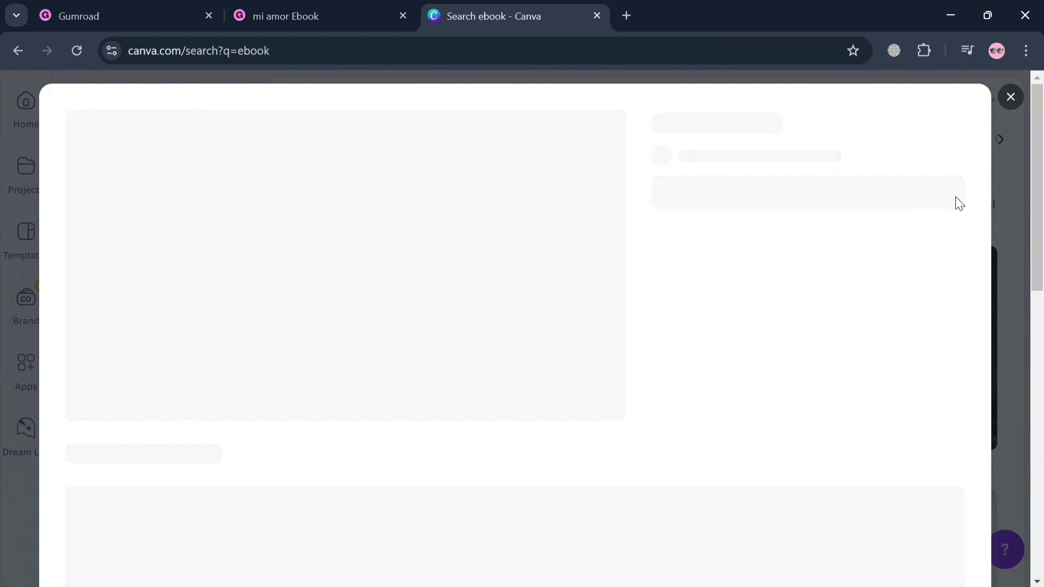
left_click(1011, 97)
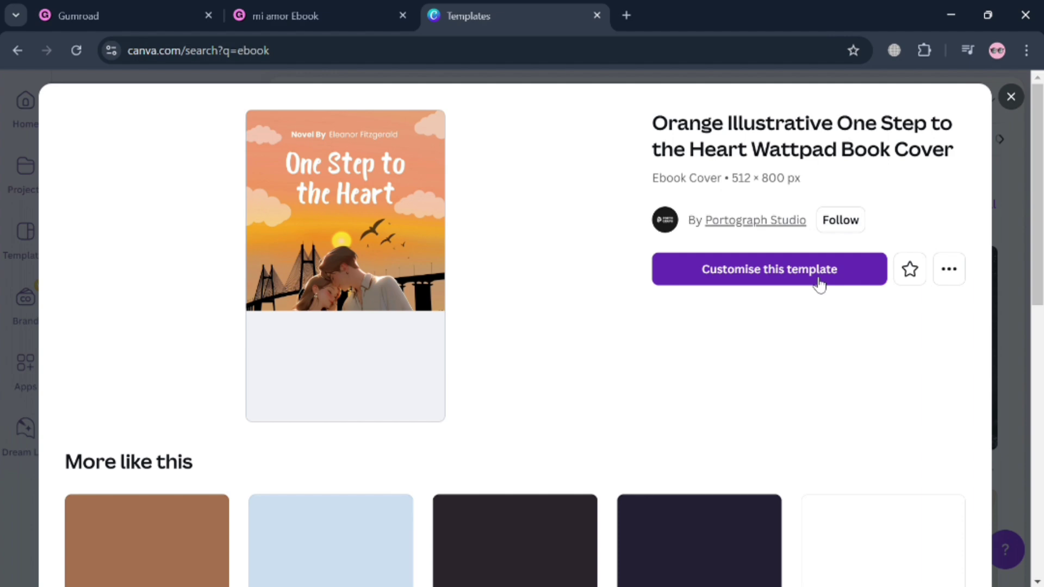
- Start a design from the template and change the cover title to MI AMOR
left_click(819, 284)
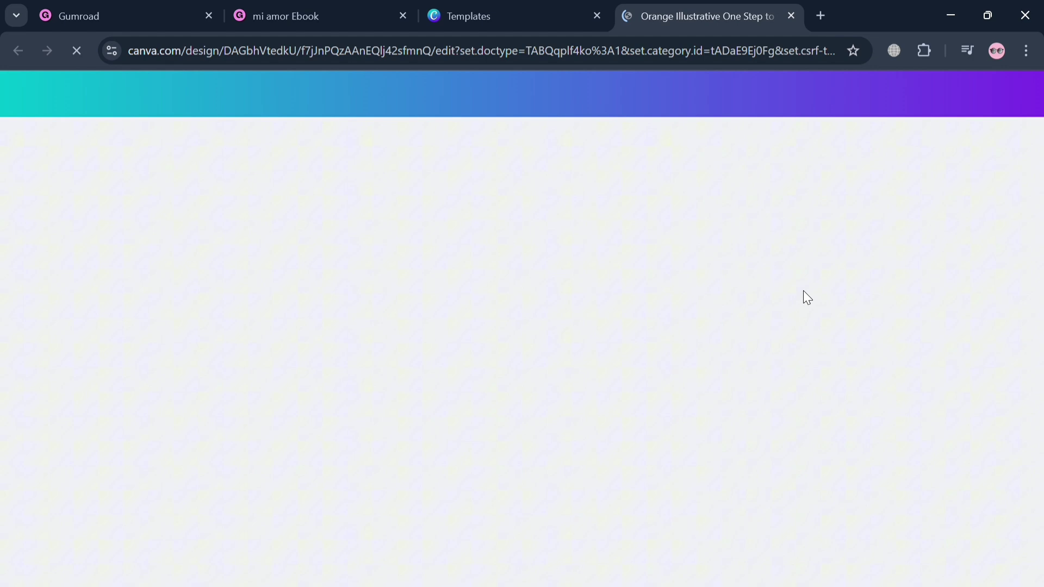
left_click(559, 255)
double_click(549, 262)
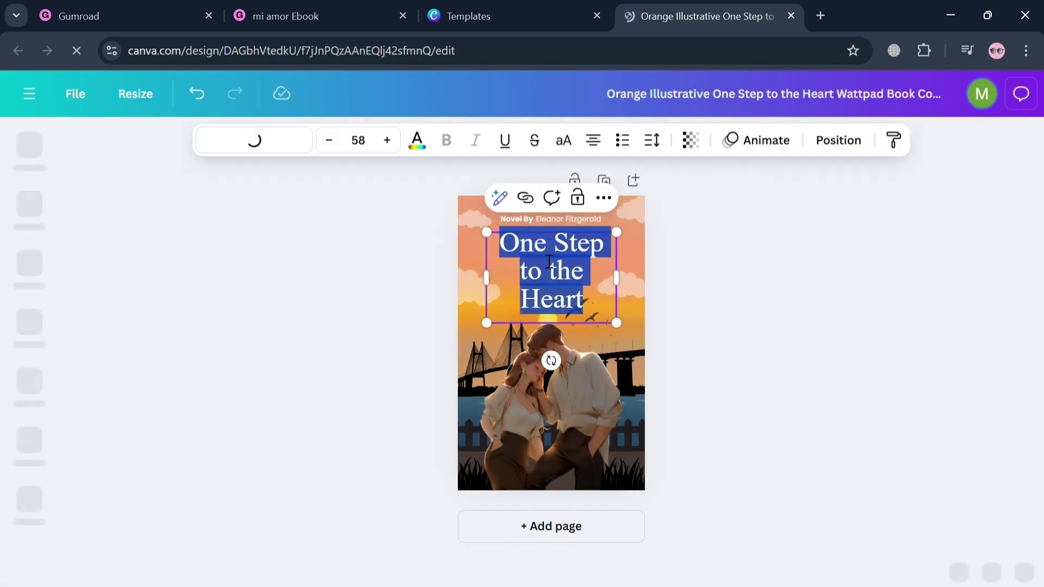
type("MI")
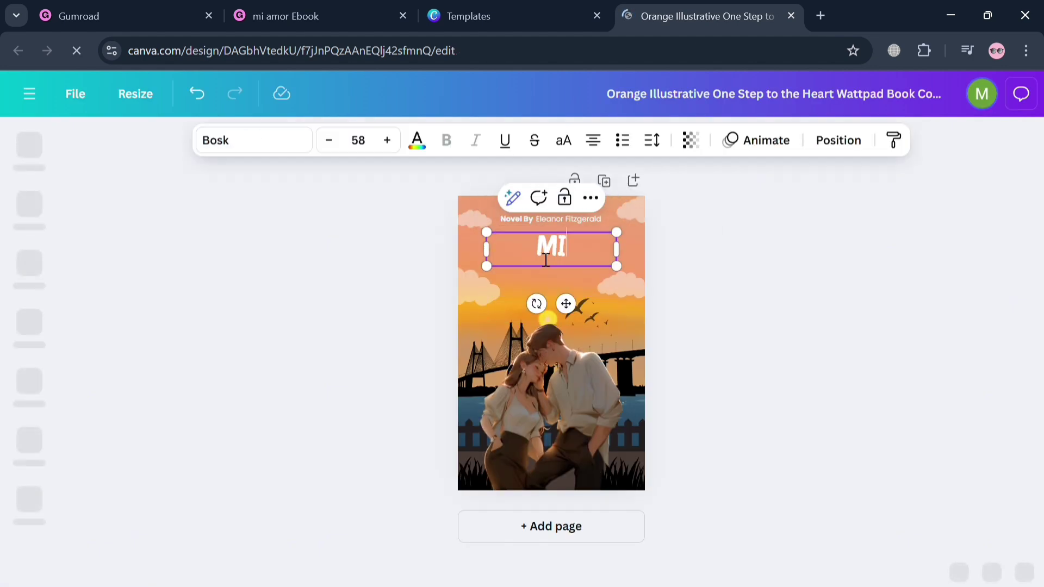
type(" AMOR")
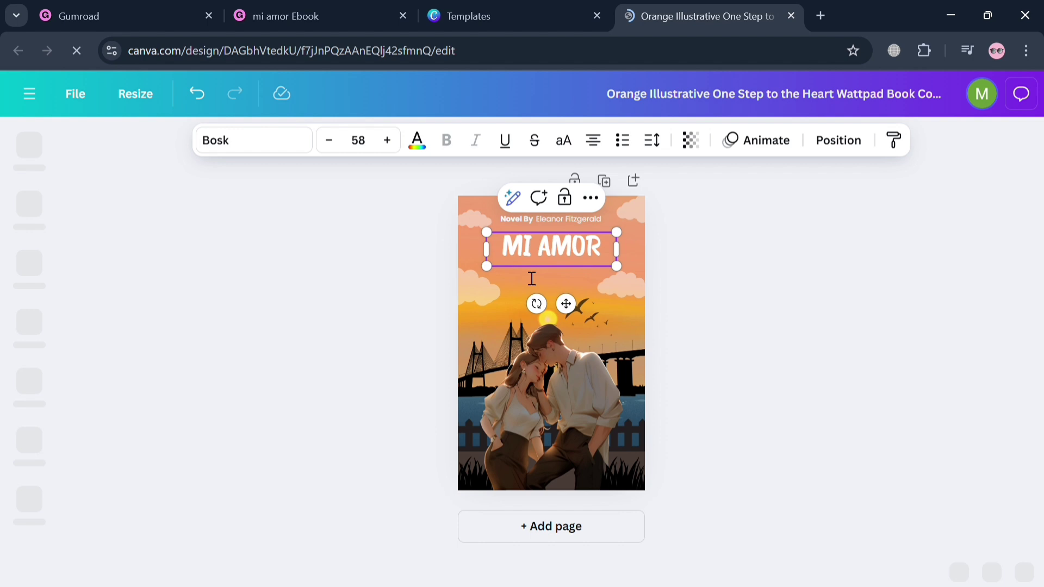
left_click(706, 334)
- Replace the cover's author line with the creator's own name
left_click(548, 217)
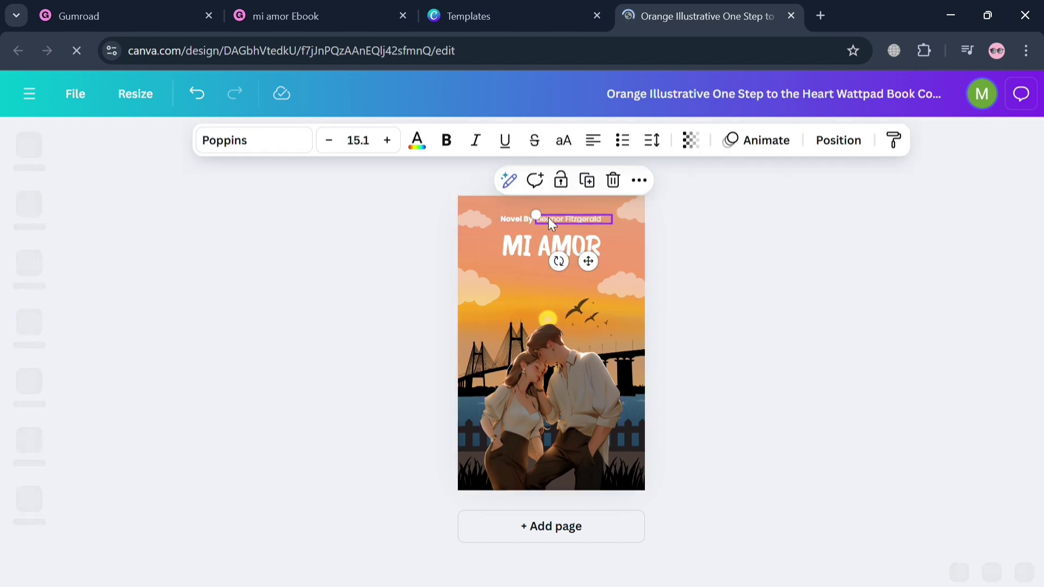
left_click(548, 218)
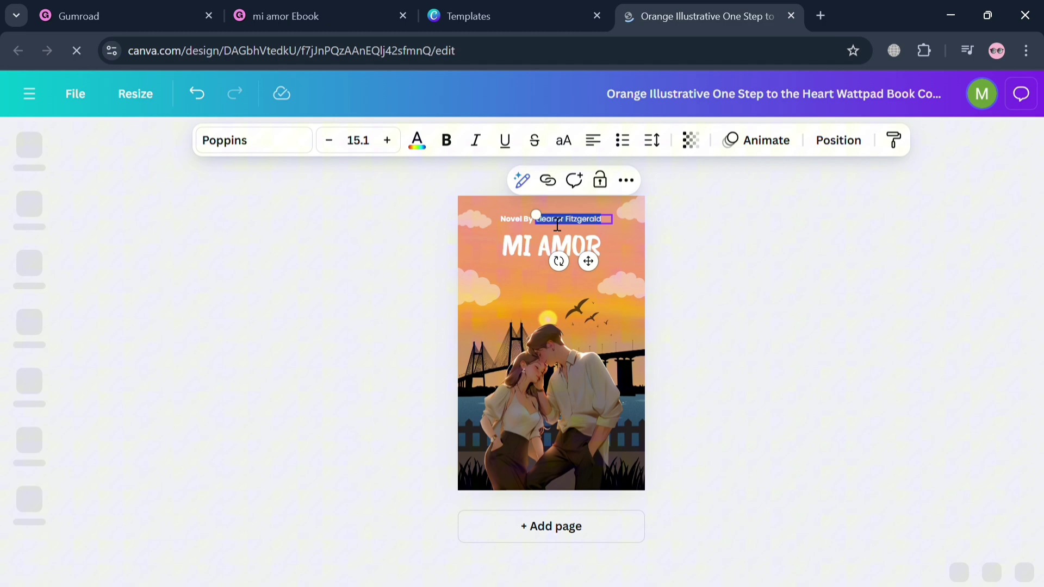
key("BackSpace")
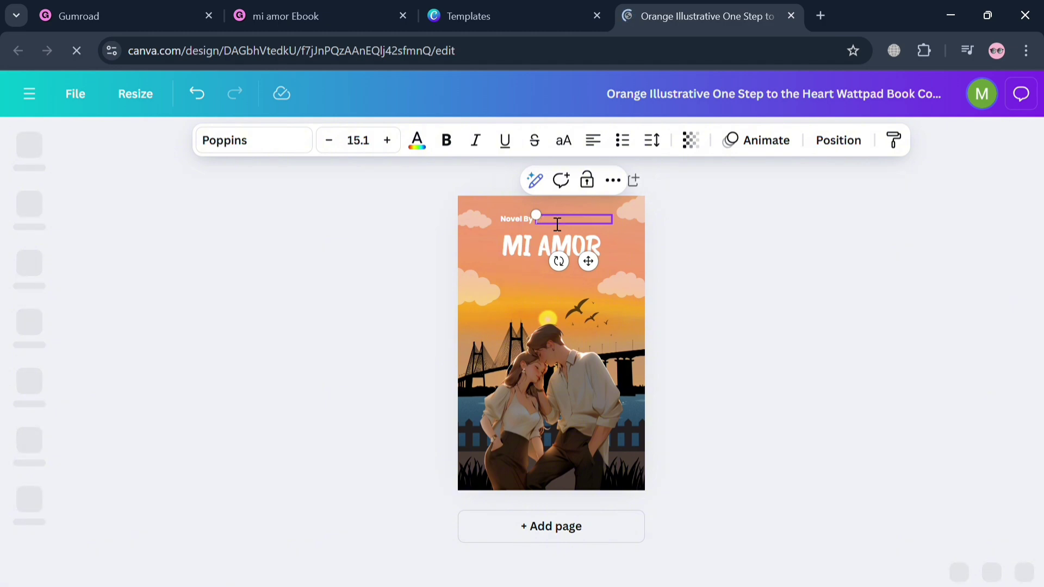
type("MARI")
type(" T")
left_click(872, 430)
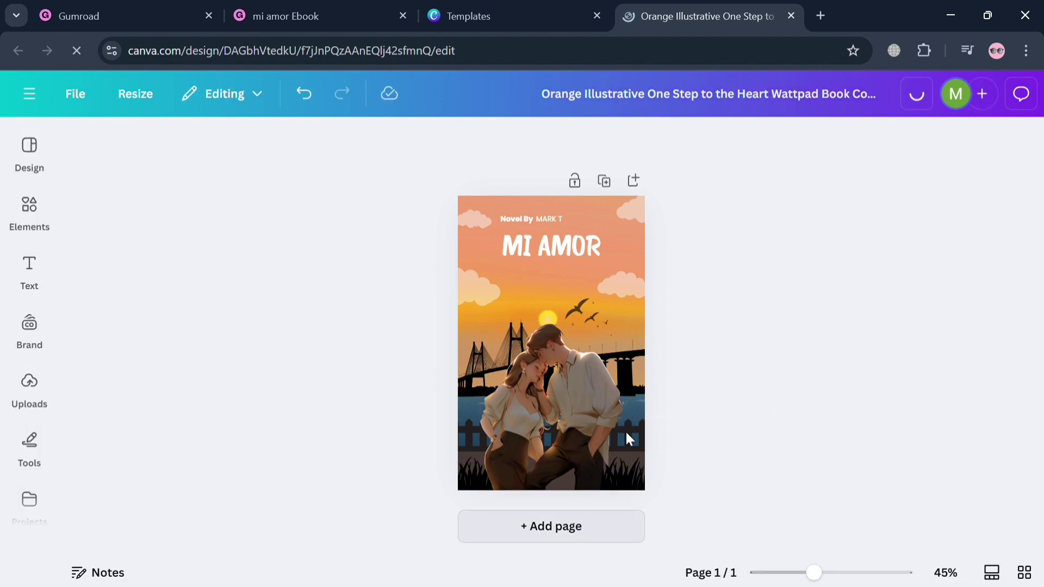
- Rename the Canva design to 'EBOOK: mi AMOR' after briefly opening the Elements panel
left_click(533, 403)
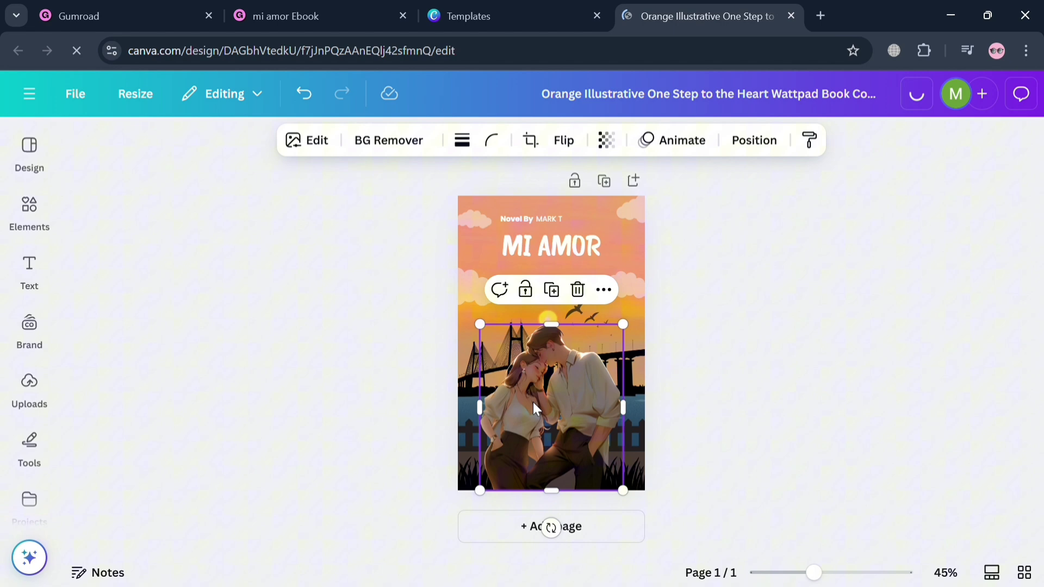
left_click(38, 226)
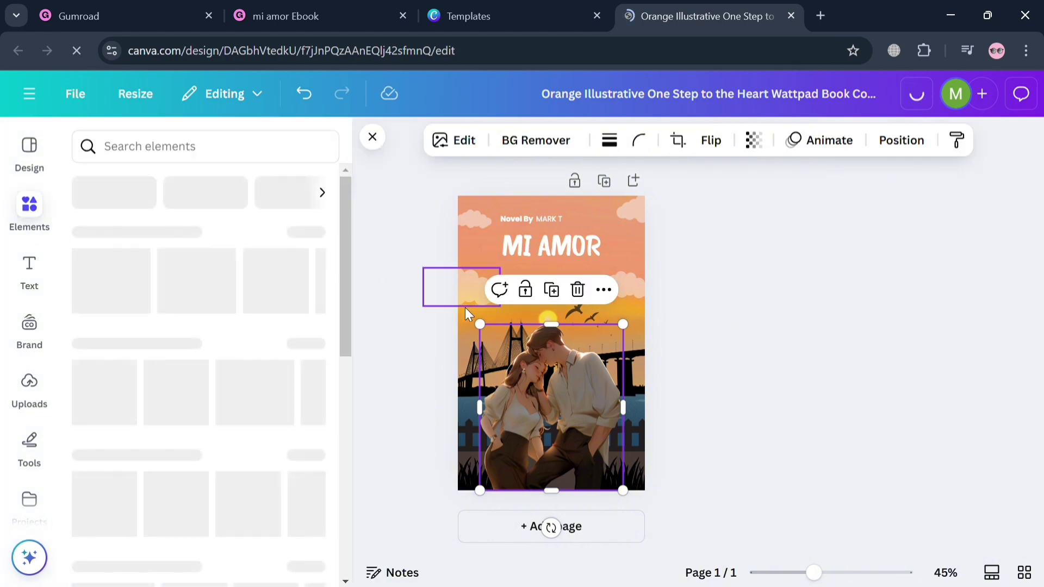
left_click(774, 419)
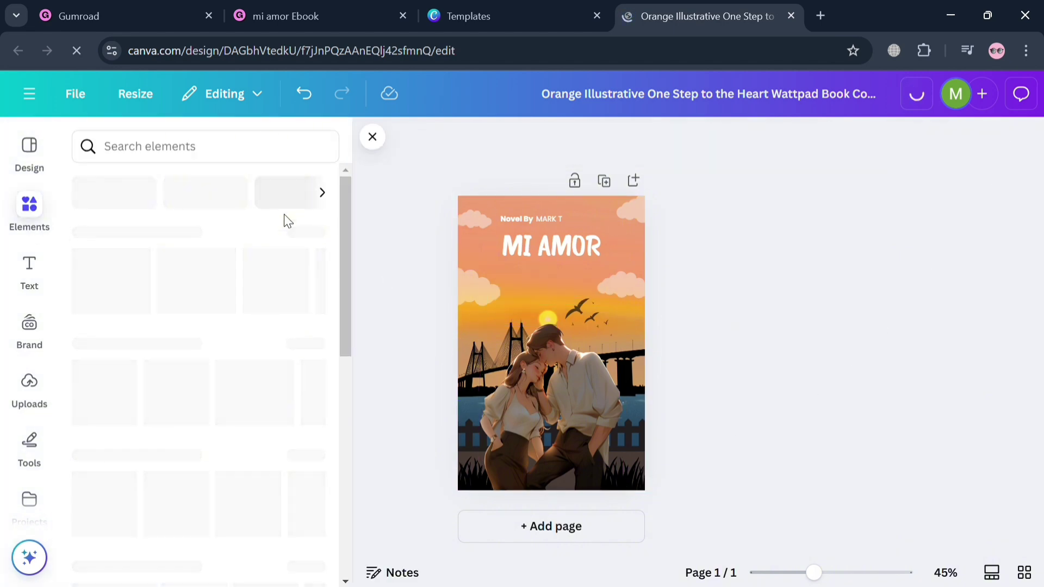
left_click(373, 138)
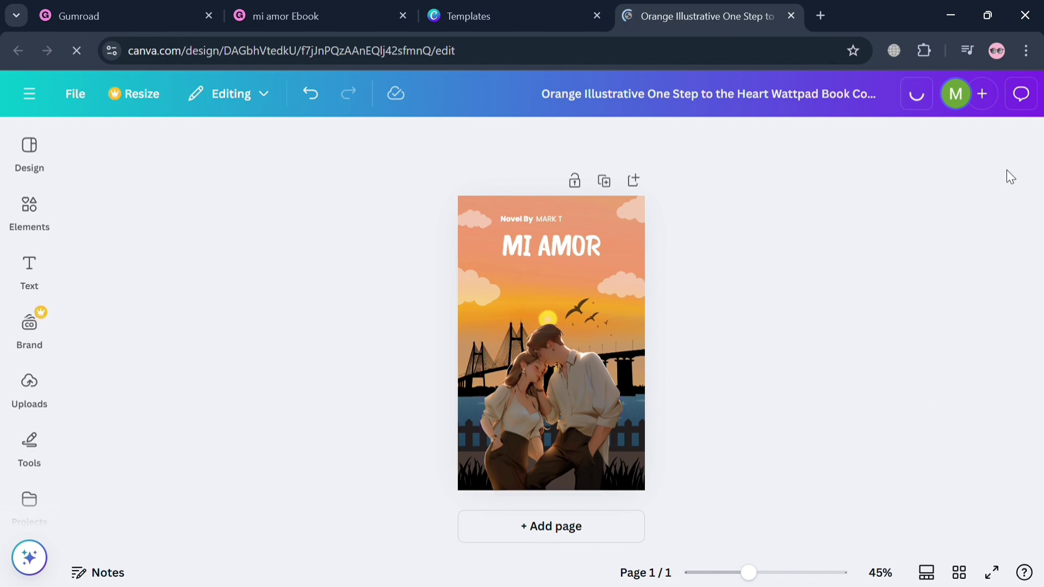
triple_click(673, 112)
type("m")
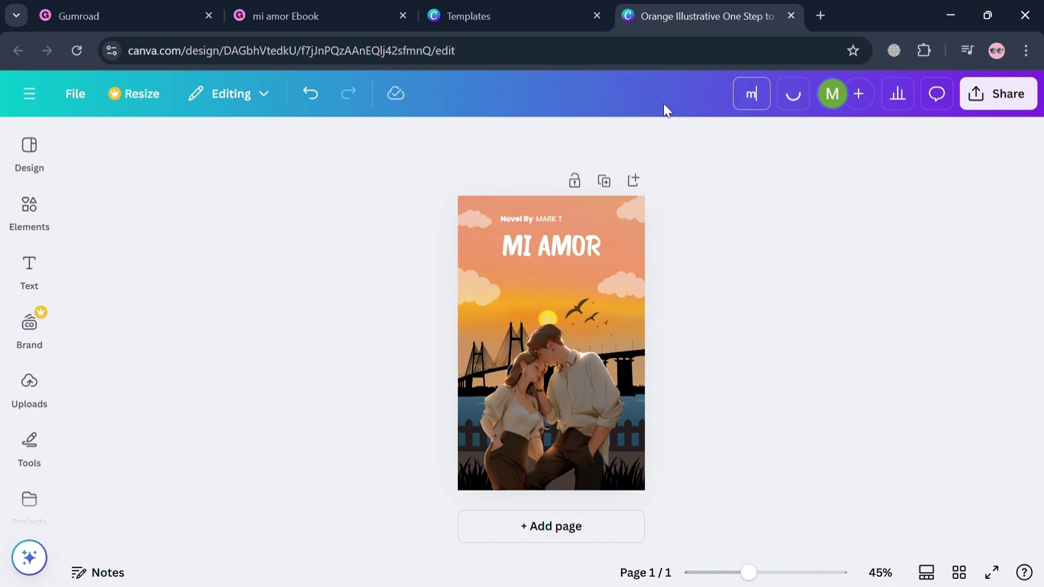
type("i AMOR")
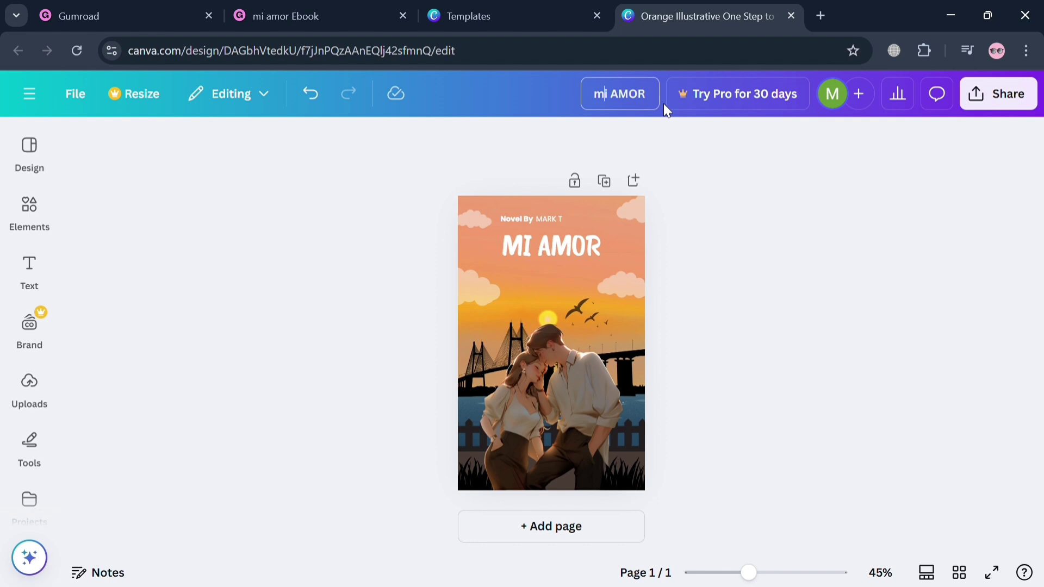
type("EBOOK:")
left_click(1019, 207)
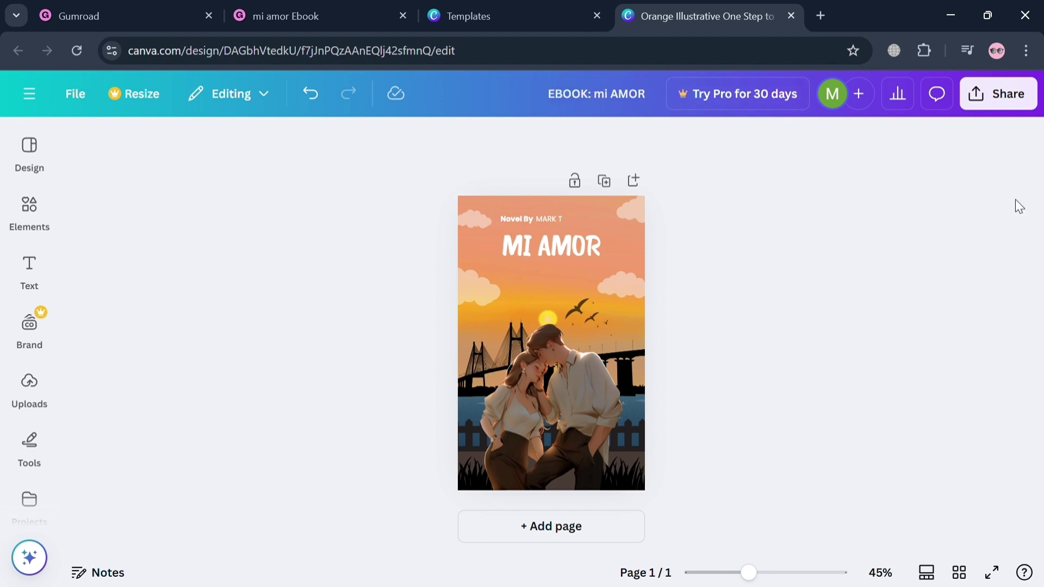
- Download the EBOOK: mi AMOR cover as a 512 × 800 px PNG
left_click(1027, 105)
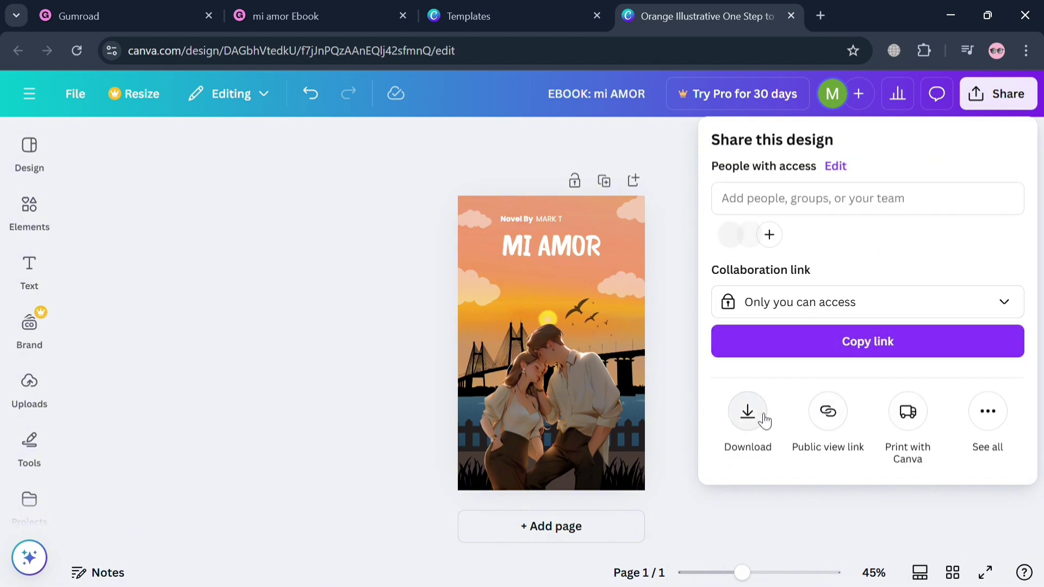
left_click(762, 419)
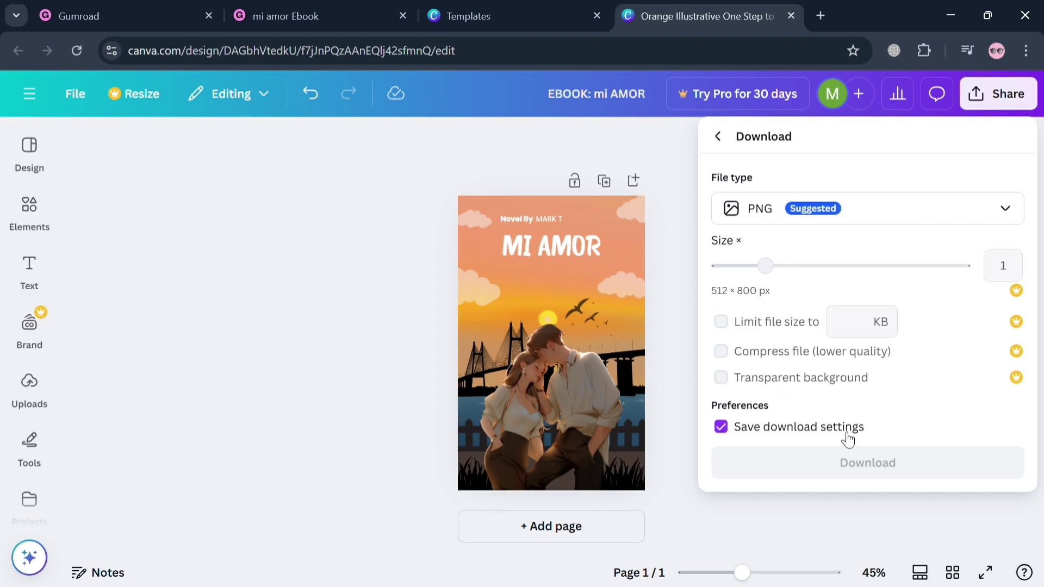
left_click(837, 463)
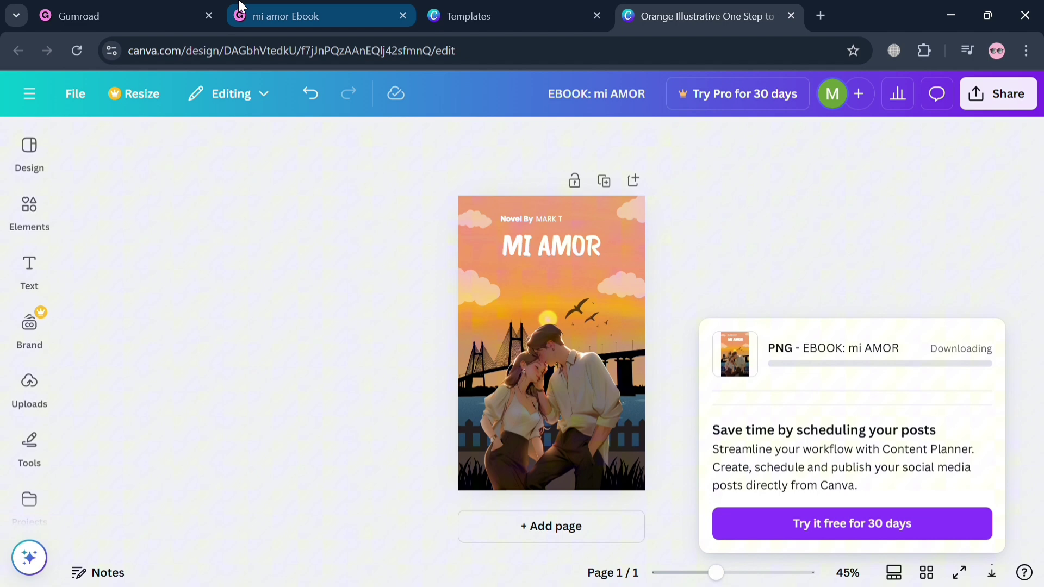
- Upload the downloaded MI AMOR PNG from the computer as mi amor Ebook's cover
left_click(319, 13)
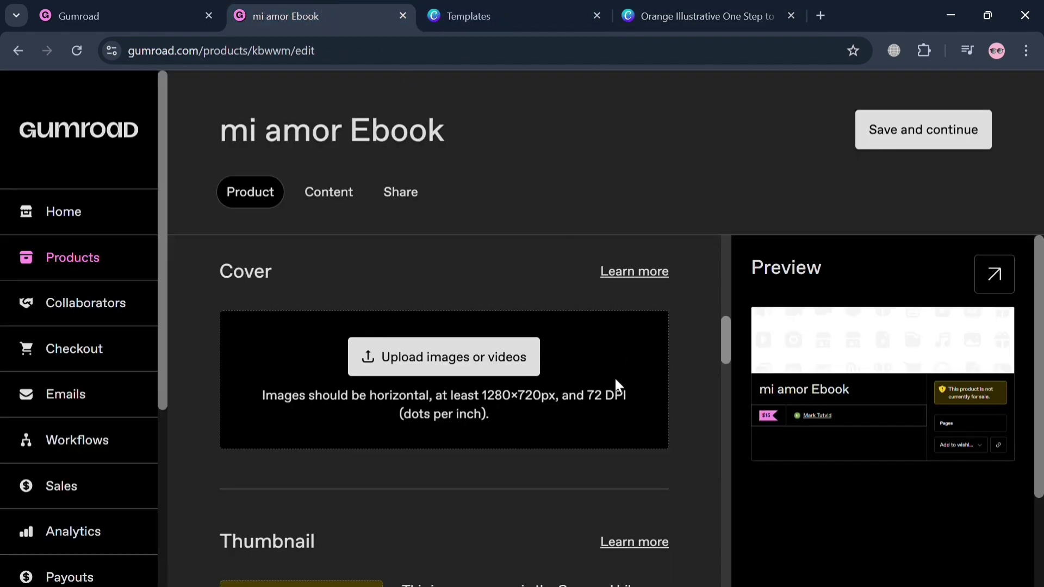
left_click(455, 369)
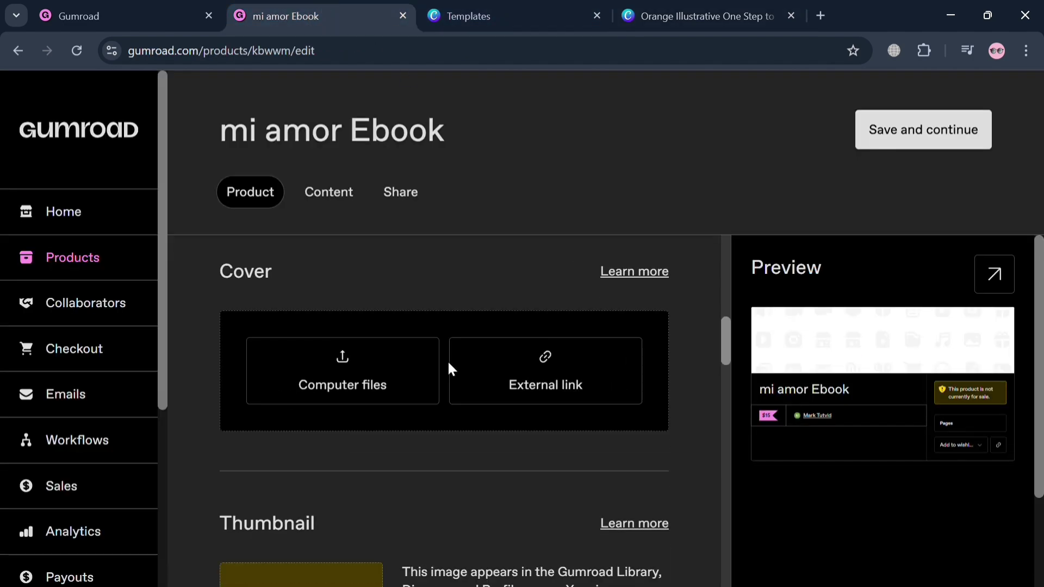
left_click(386, 371)
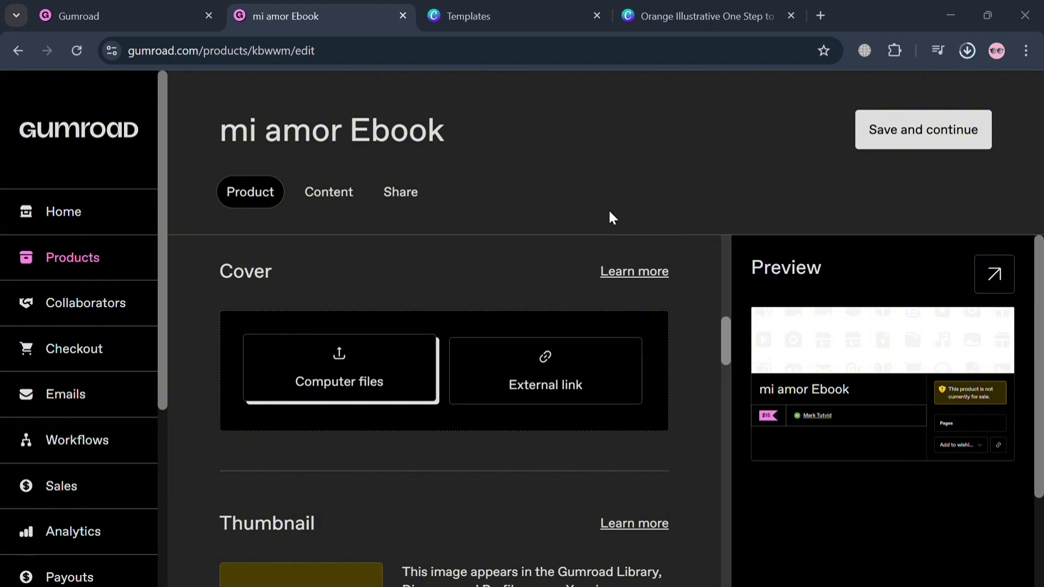
left_click(463, 398)
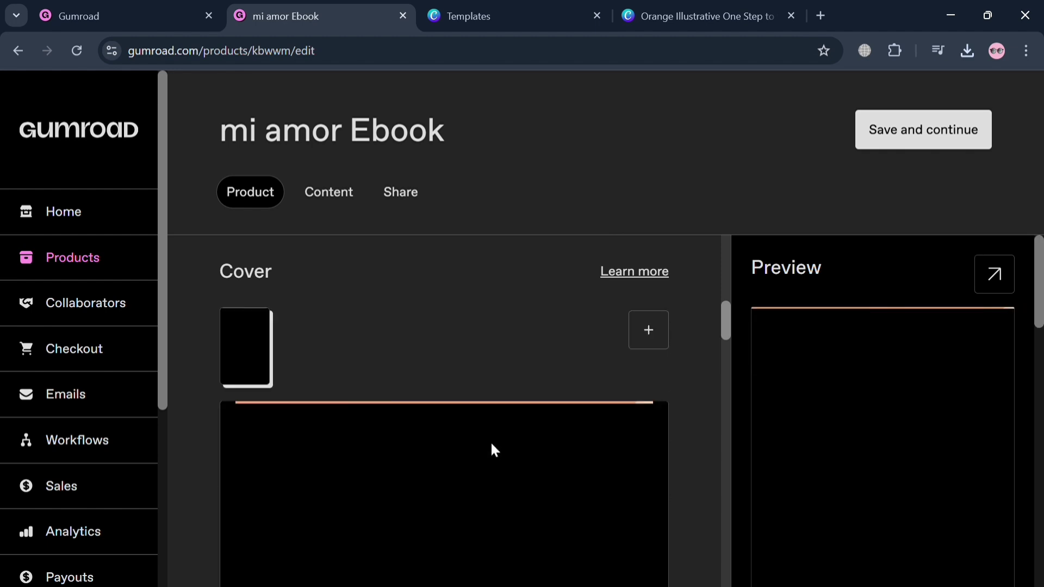
- Set the product's call to action to 'Buy this'
scroll(554, 375, "down", 4)
scroll(569, 379, "down", 6)
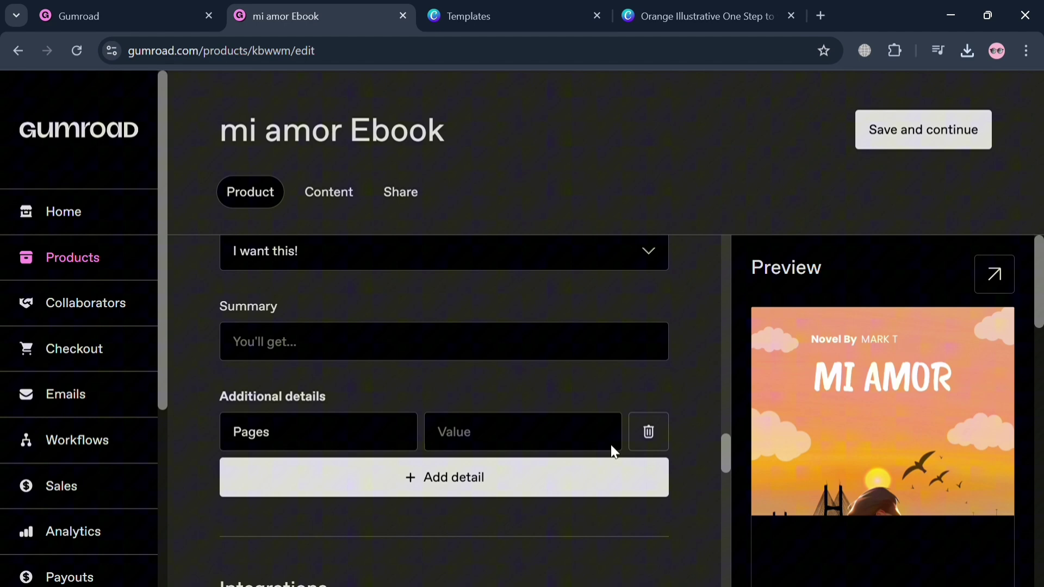
scroll(611, 449, "up", 5)
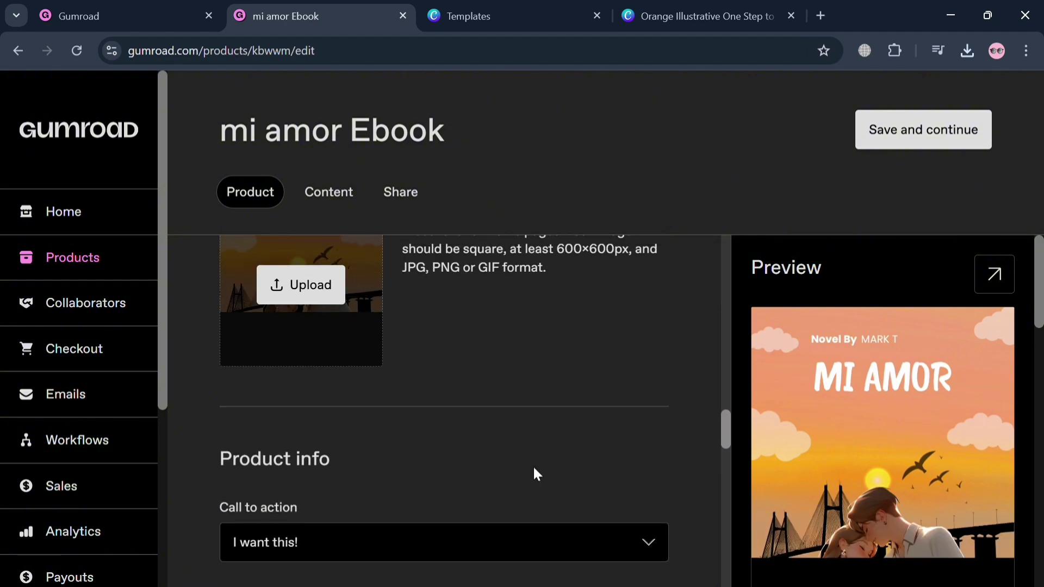
scroll(537, 473, "down", 4)
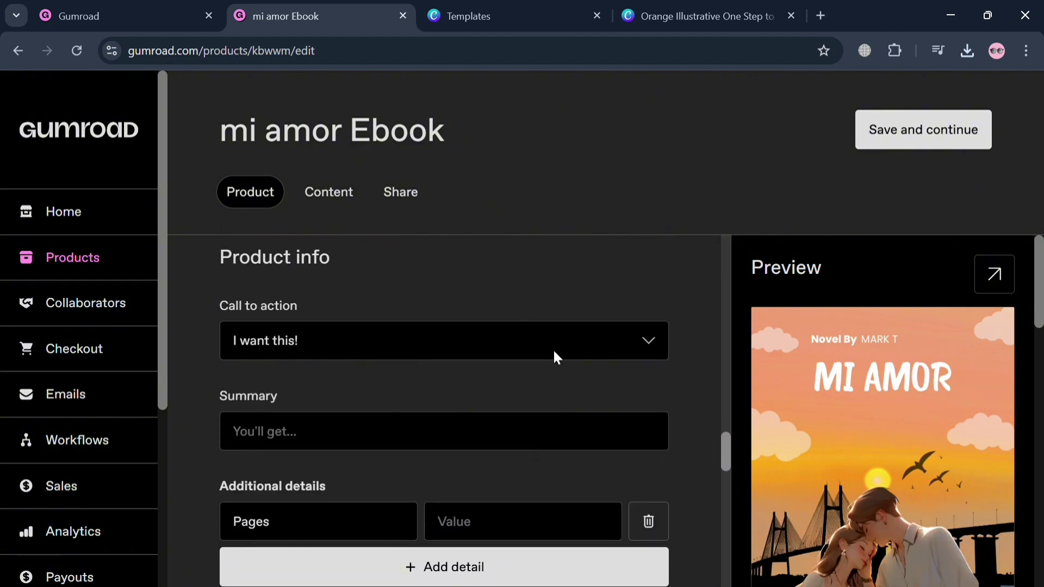
left_click(554, 351)
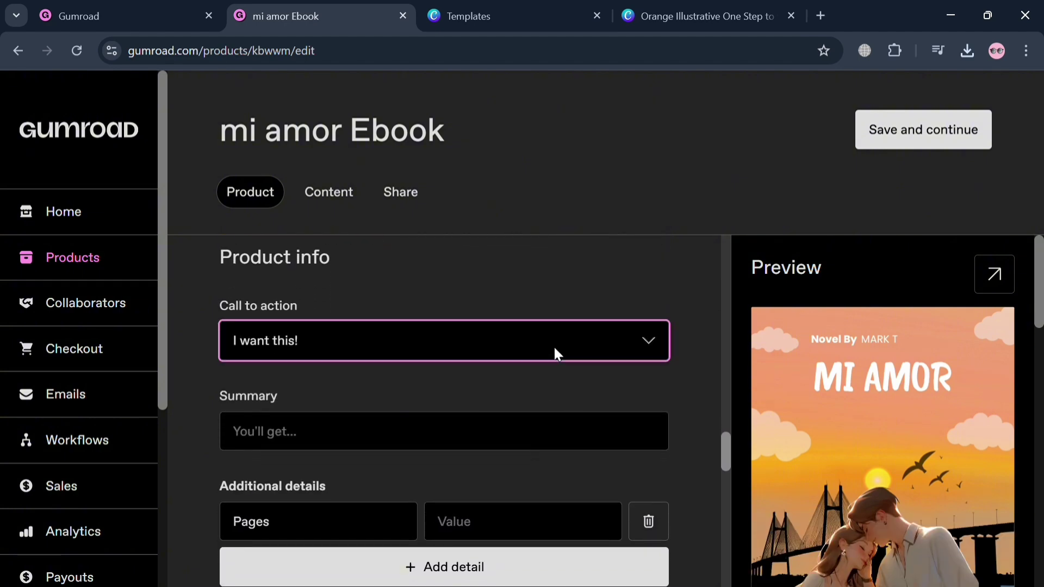
left_click(559, 408)
- Paste a summary and reword it to 'Get this Limited Edition EBOOK'
scroll(559, 408, "down", 1)
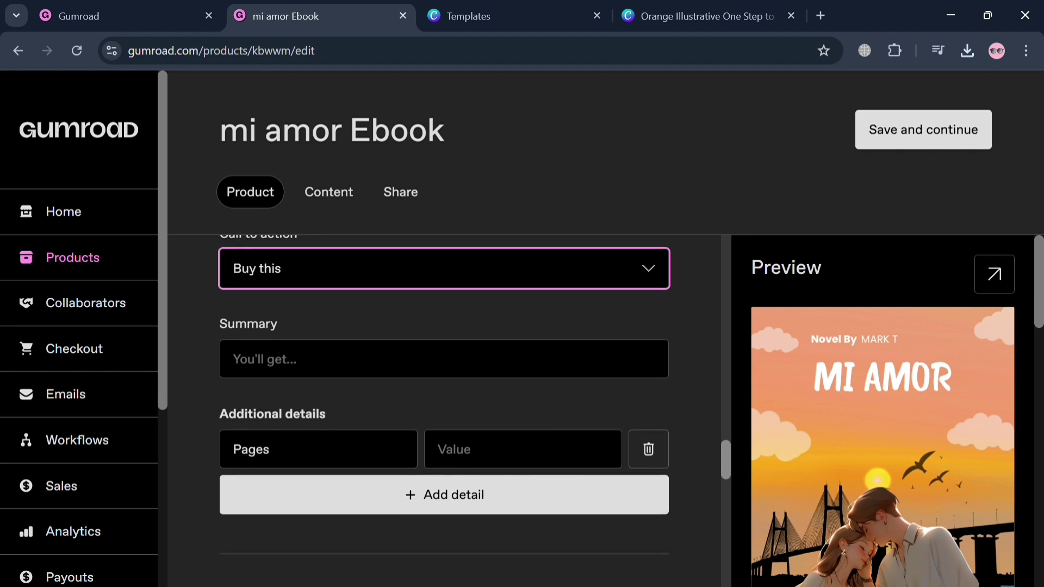
left_click(554, 359)
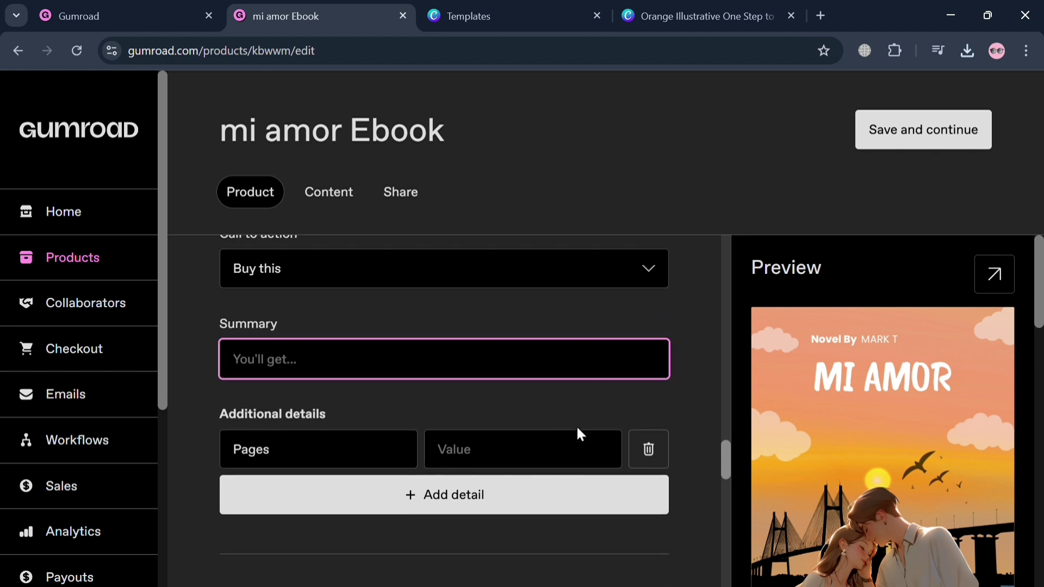
type("Get this Limited Edition Logo Design Template for as low as $2.")
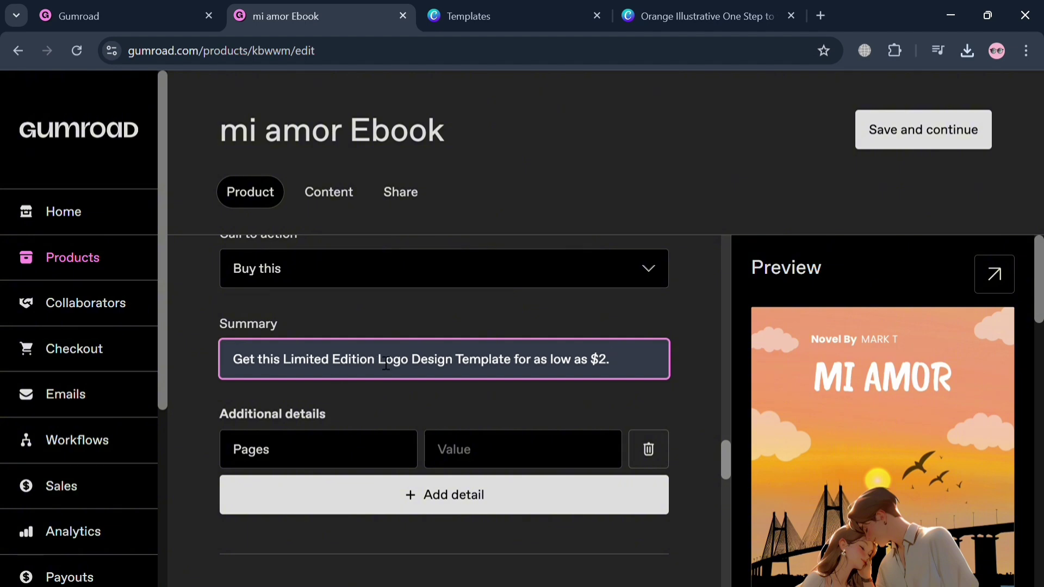
left_click_drag(379, 363, 668, 374)
type("E")
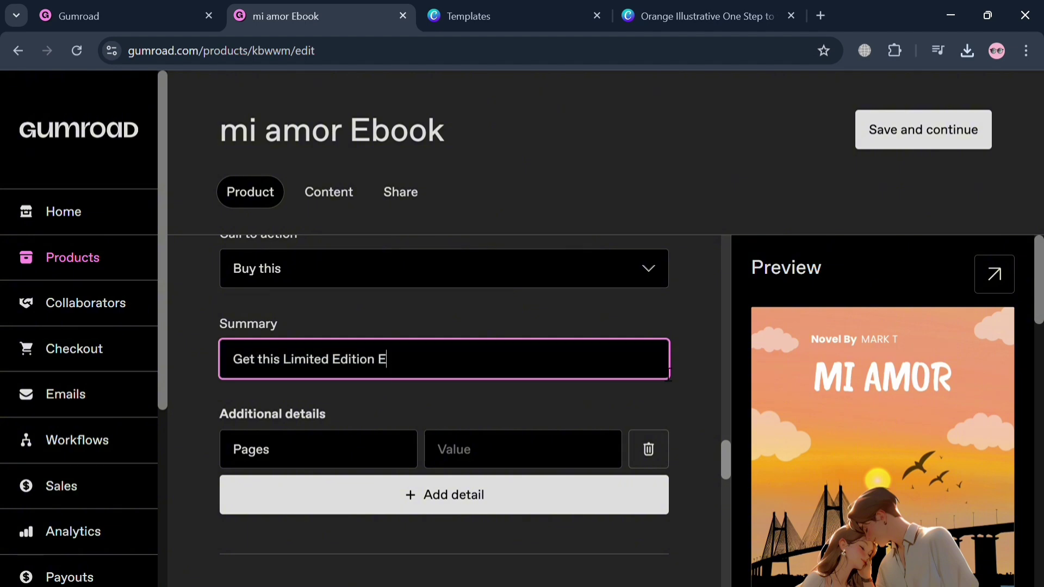
type("BOOK")
scroll(668, 375, "down", 2)
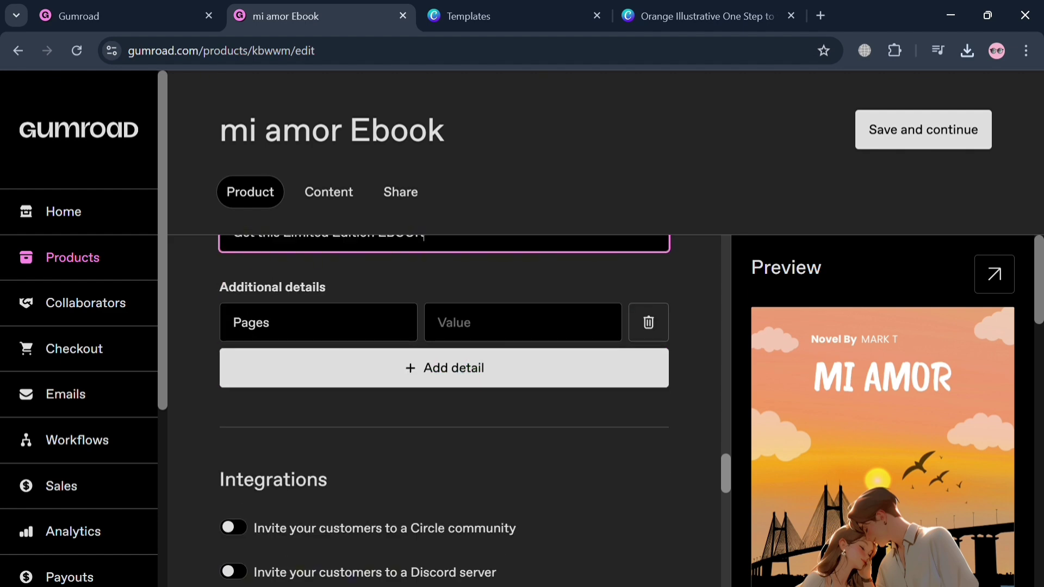
left_click(521, 322)
- Limit product sales to a maximum of 2 purchases and save, continuing to Content
scroll(530, 412, "down", 4)
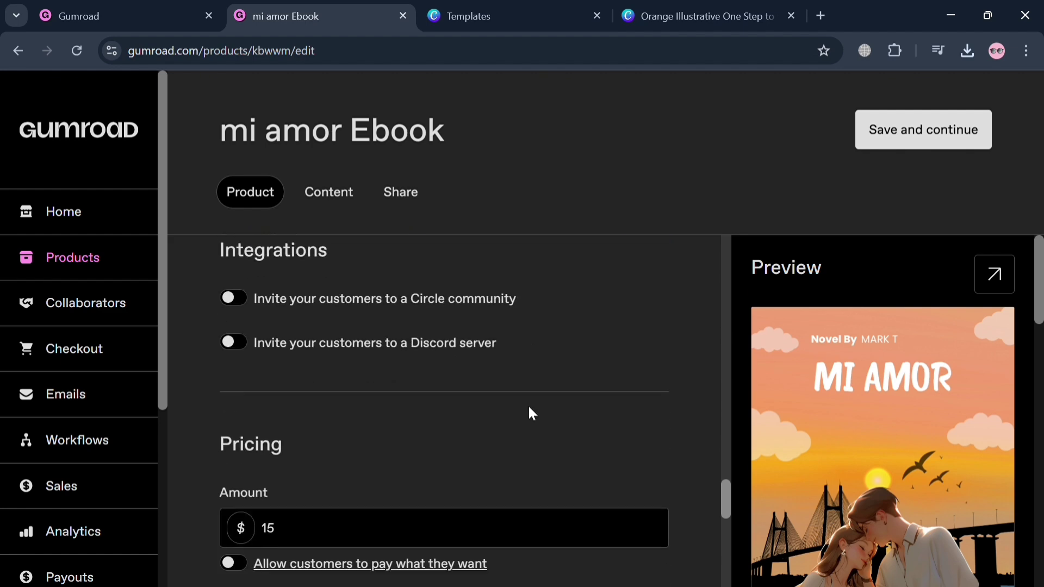
scroll(261, 451, "down", 2)
scroll(261, 451, "down", 8)
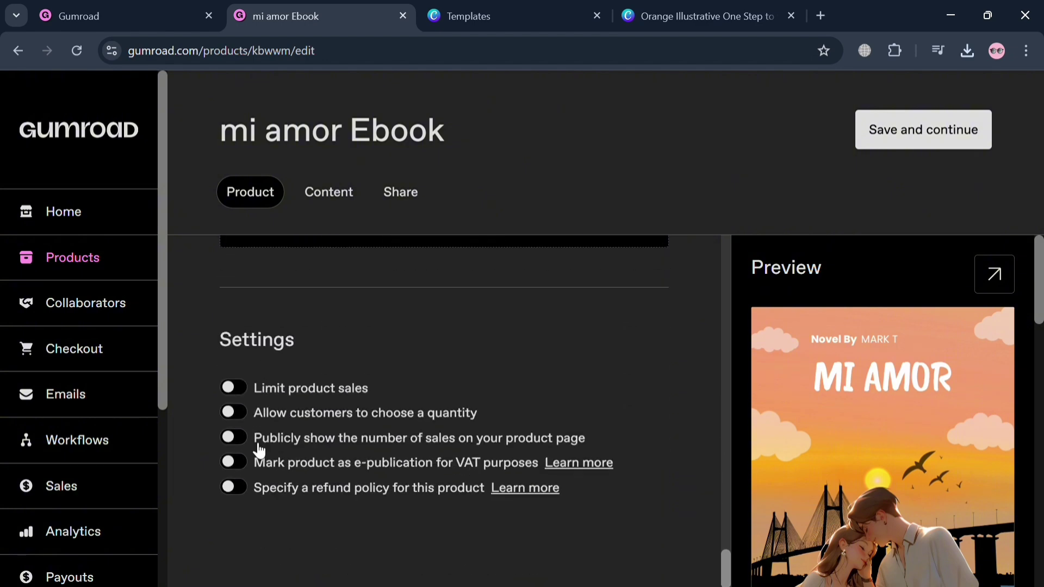
left_click(235, 388)
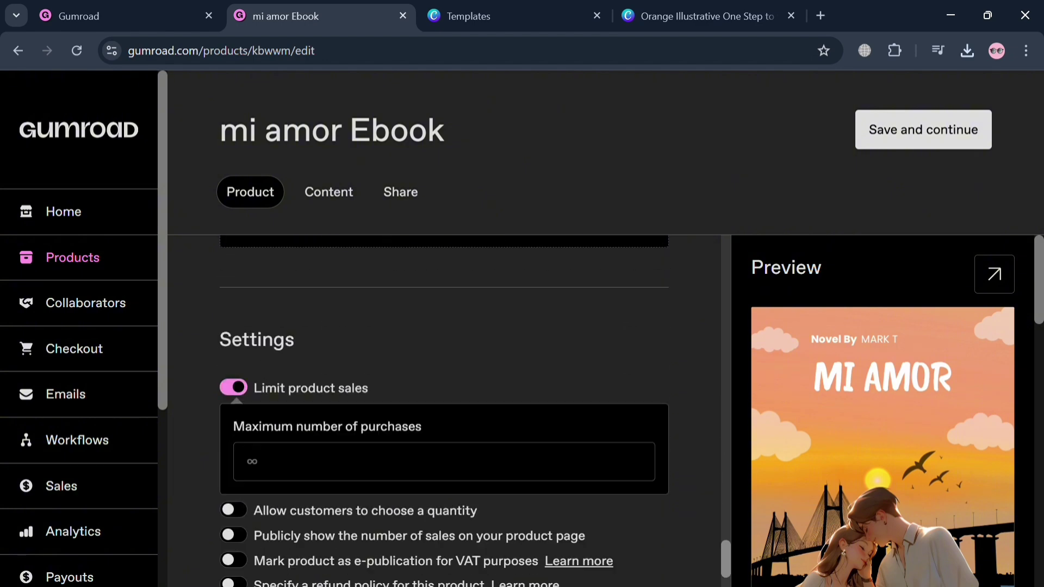
left_click(248, 461)
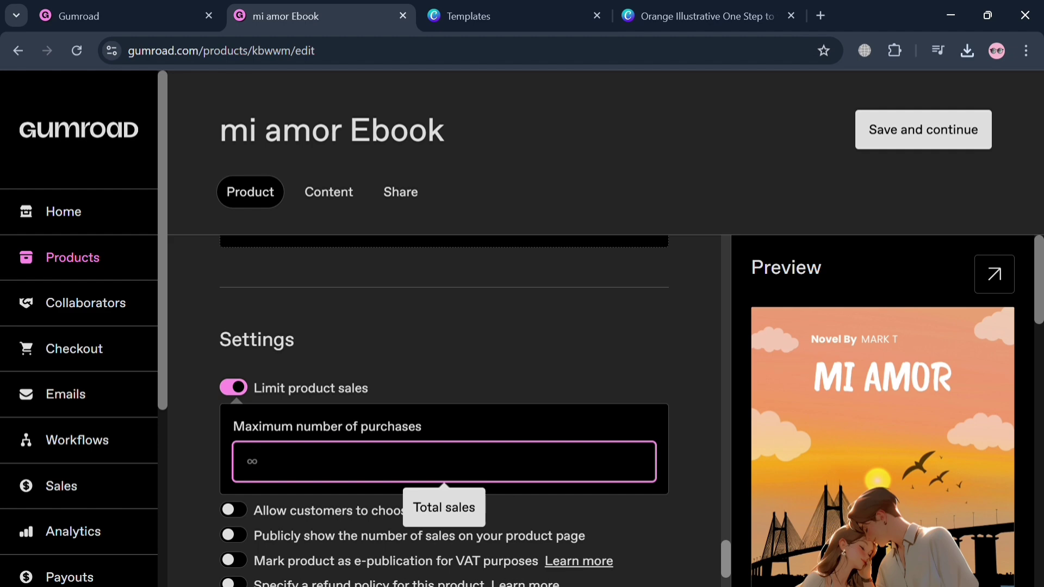
type("2")
scroll(327, 472, "down", 2)
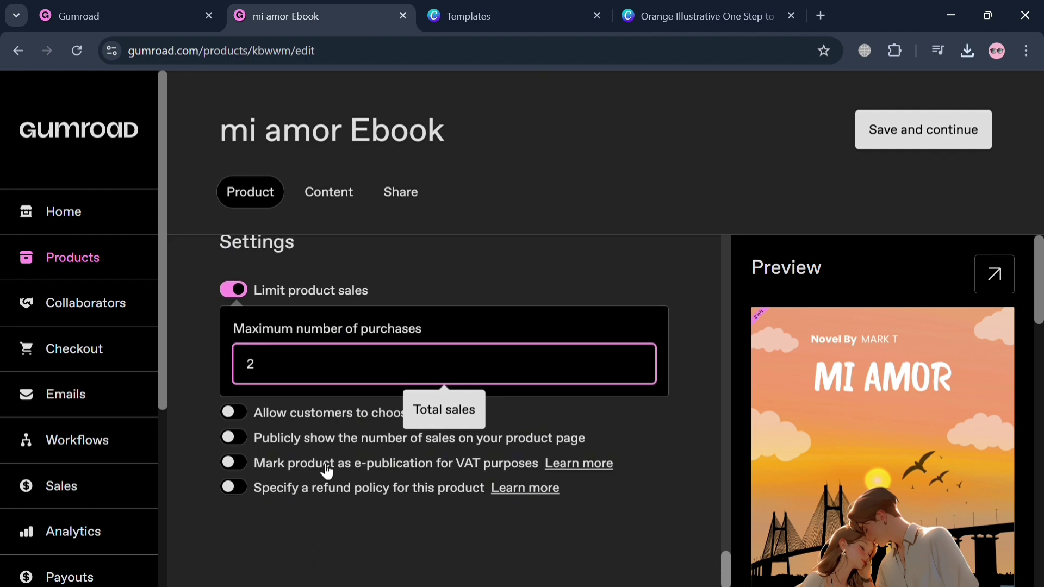
left_click(394, 560)
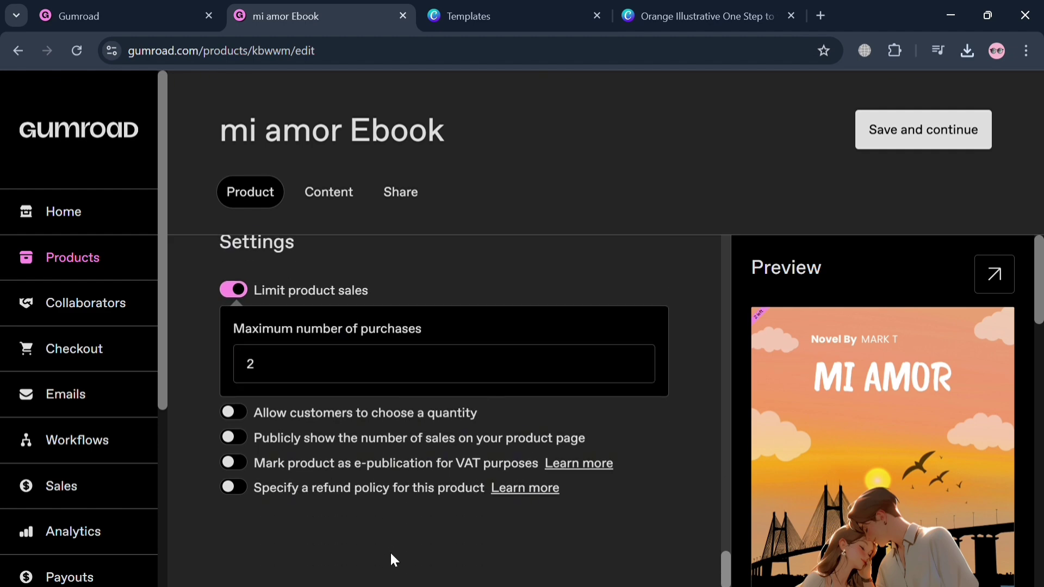
left_click(945, 146)
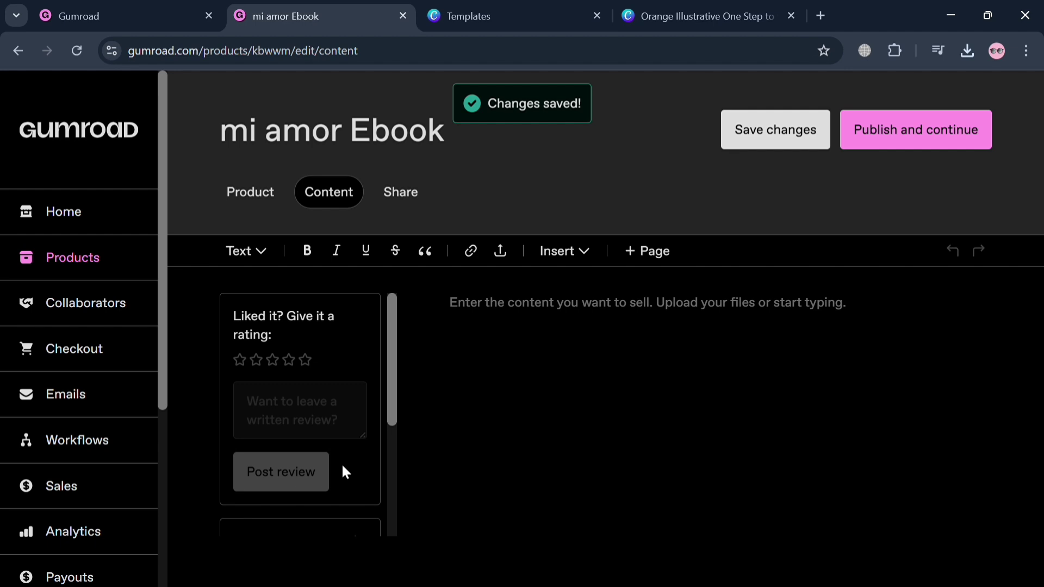
- Embed the uploaded MI AMOR cover image as media in the mi amor Ebook content
left_click(500, 251)
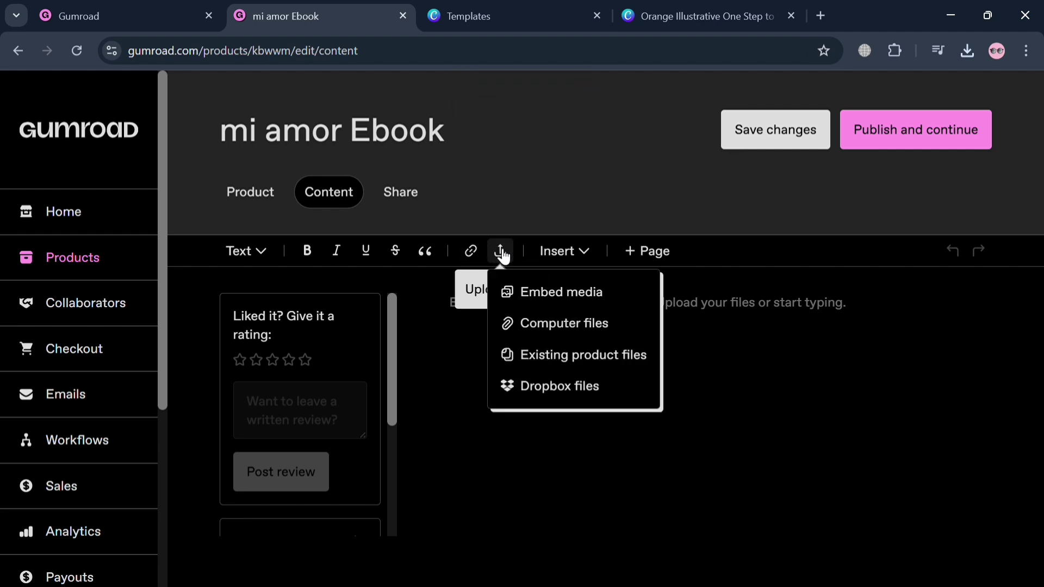
left_click(535, 291)
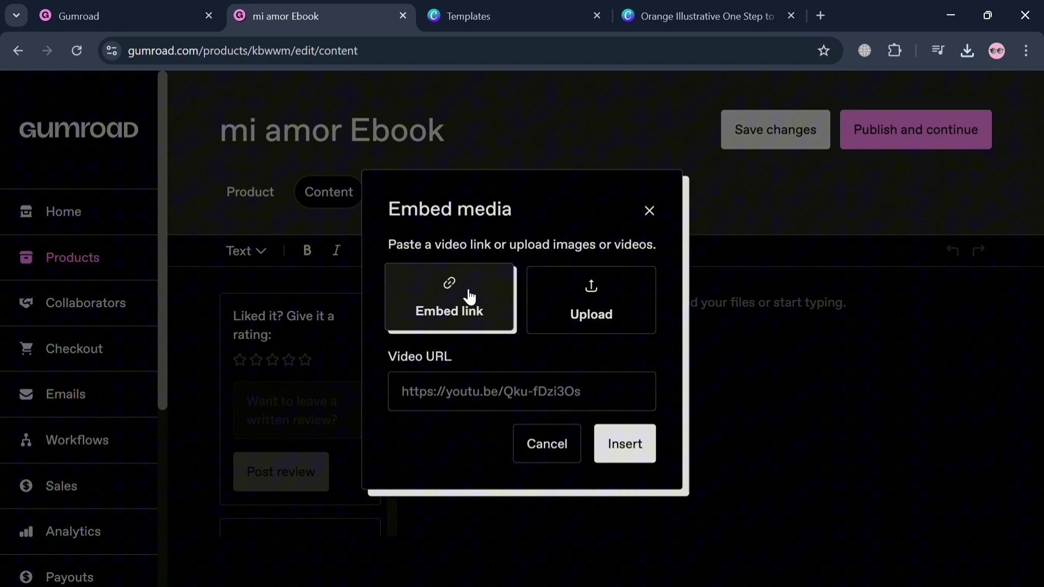
left_click(549, 310)
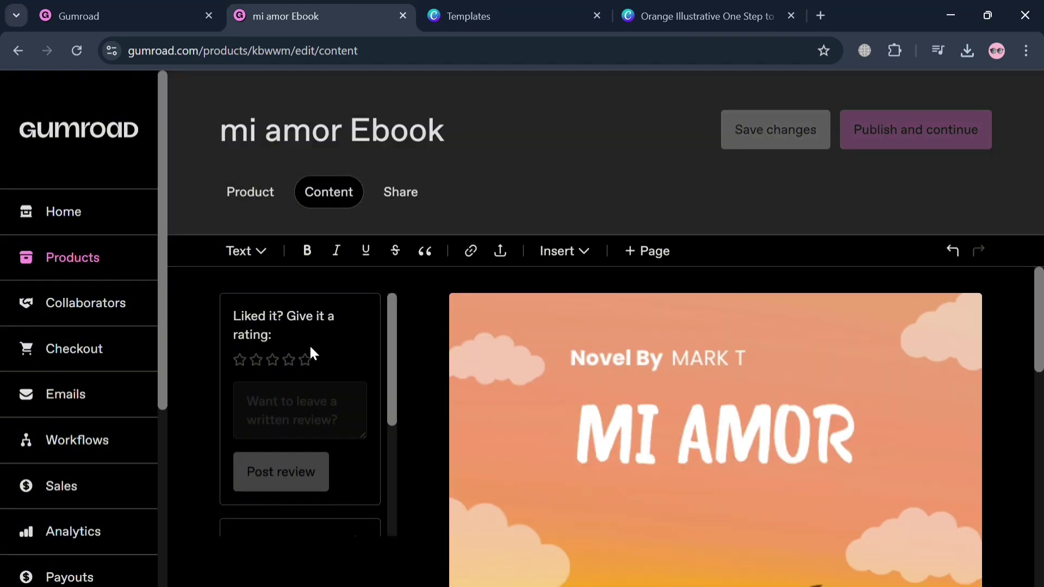
scroll(644, 390, "down", 5)
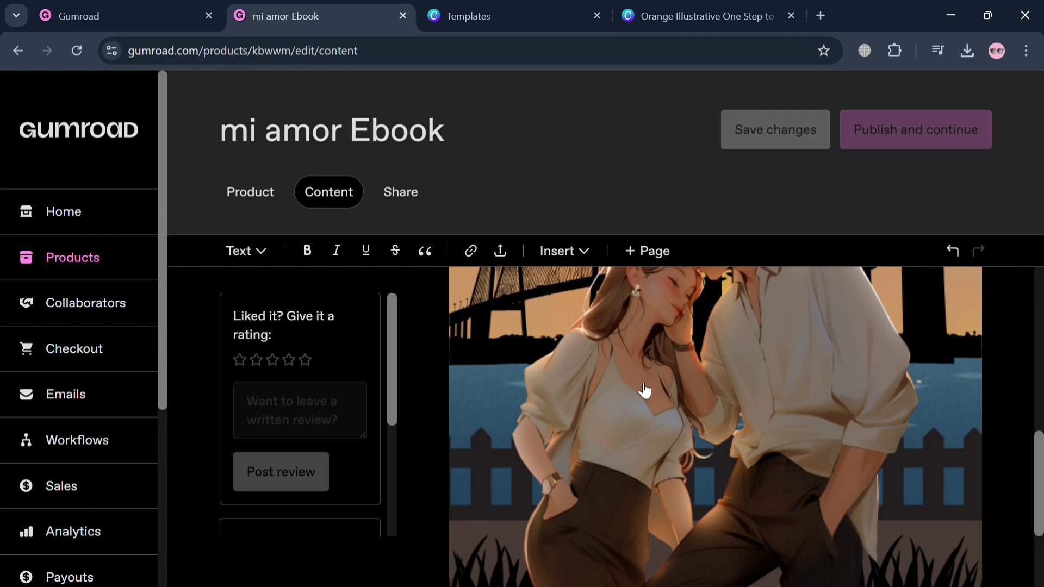
scroll(644, 390, "up", 5)
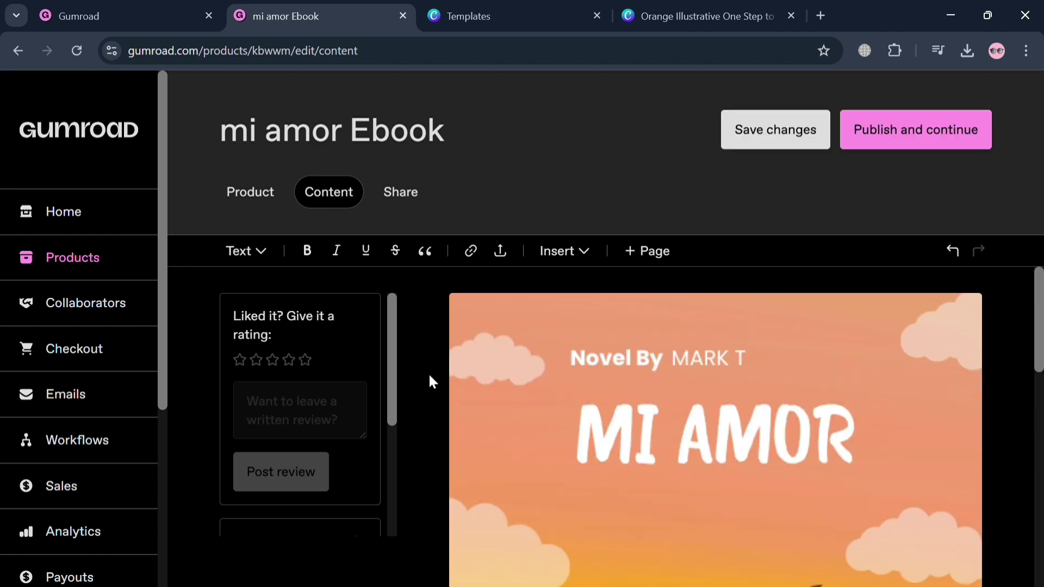
- Publish the mi amor Ebook product, then go to the Workflows list
left_click(883, 140)
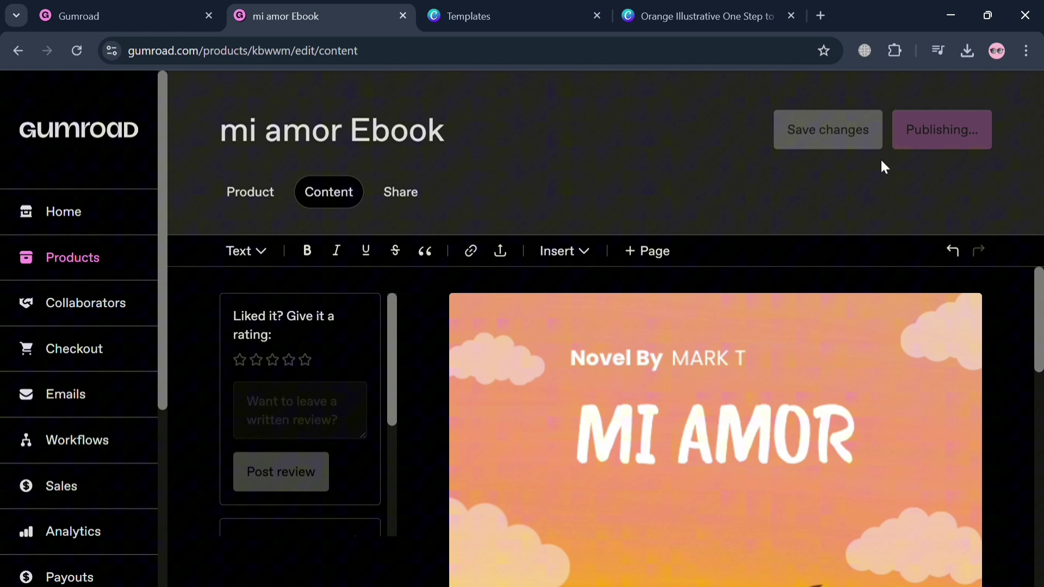
scroll(827, 422, "down", 5)
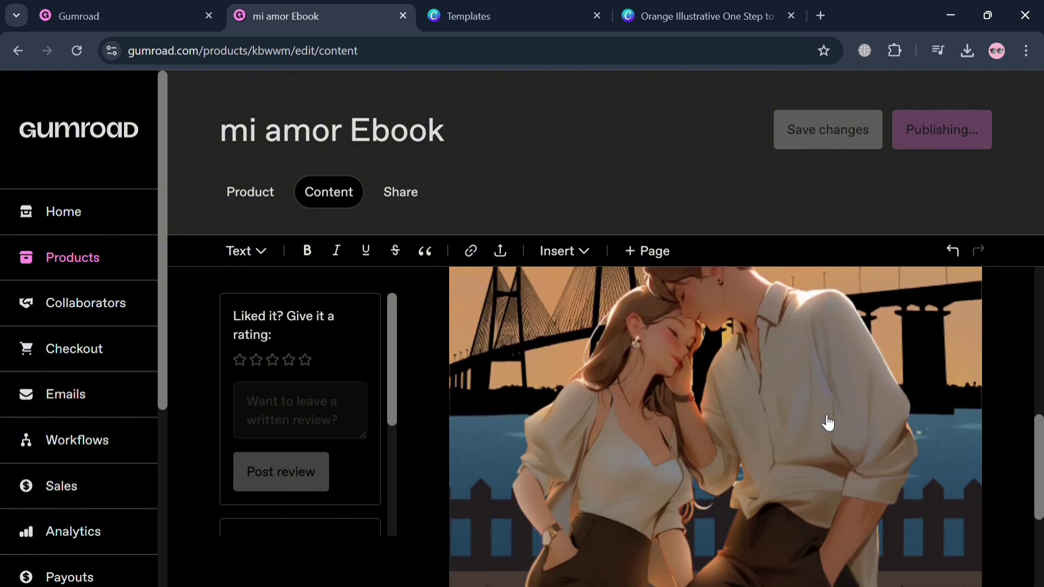
scroll(827, 422, "up", 5)
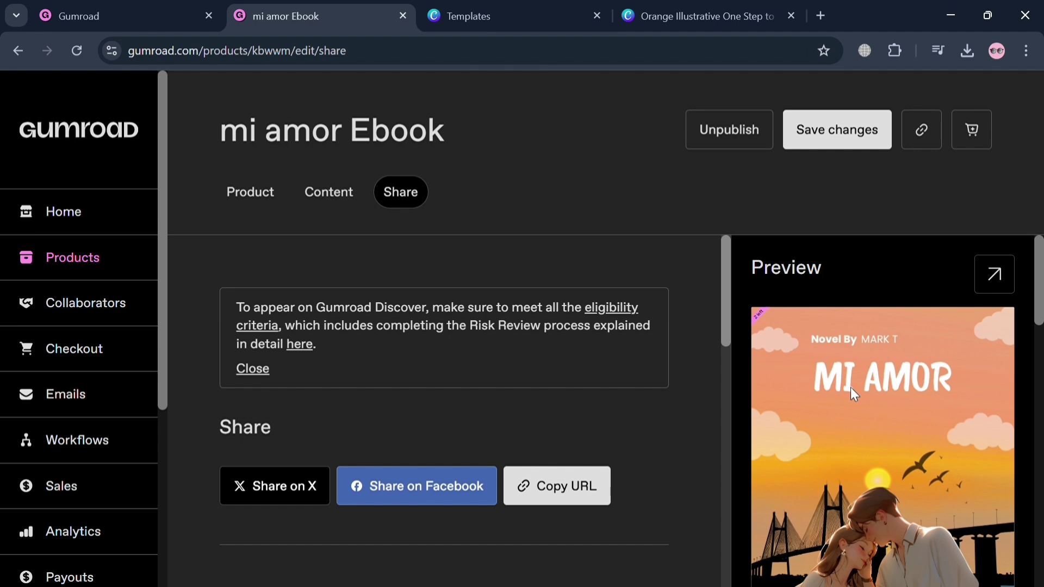
left_click(96, 438)
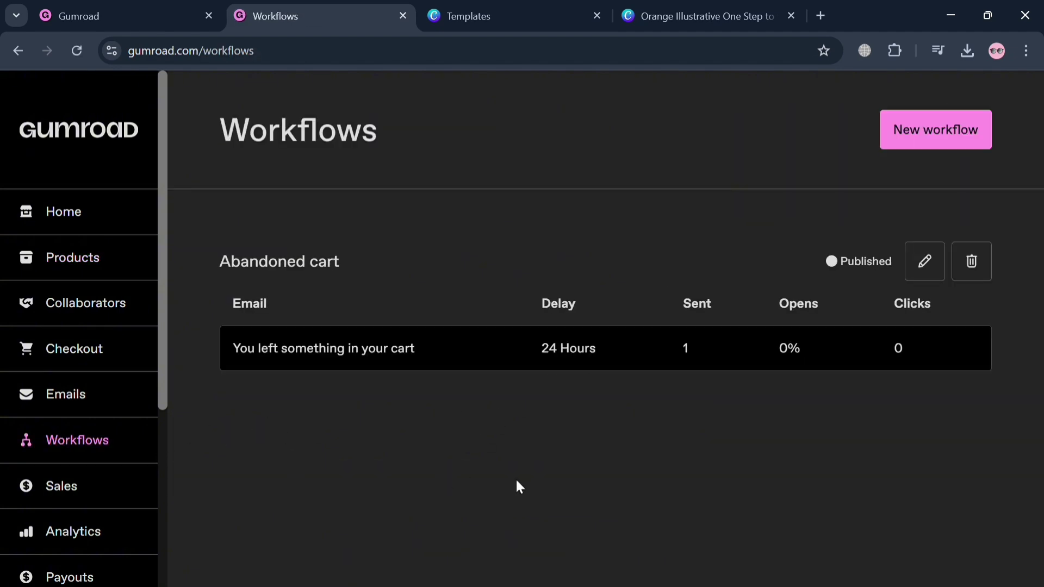
- Start a new workflow and name it Buy
left_click(961, 129)
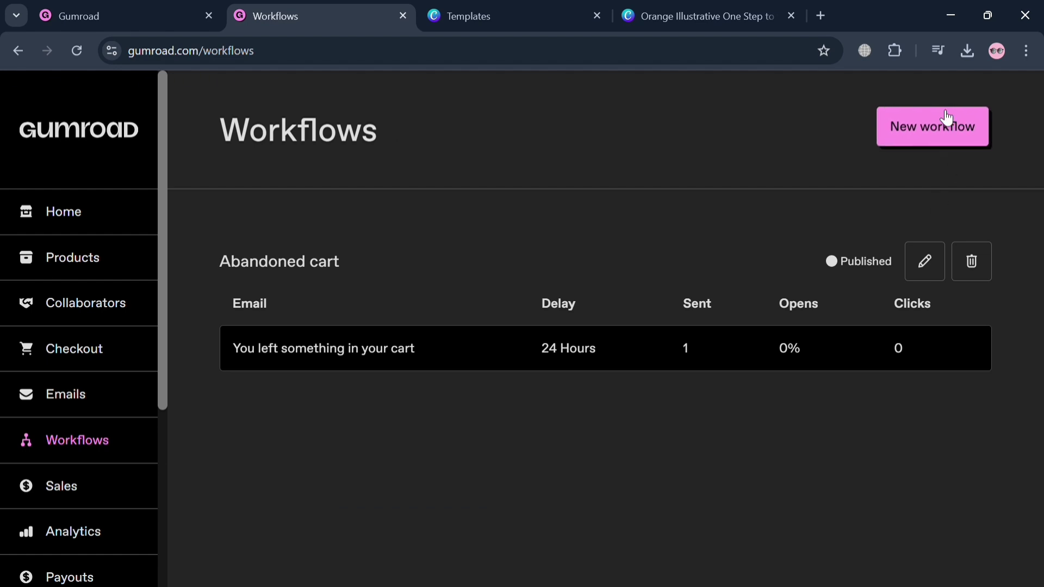
left_click(951, 126)
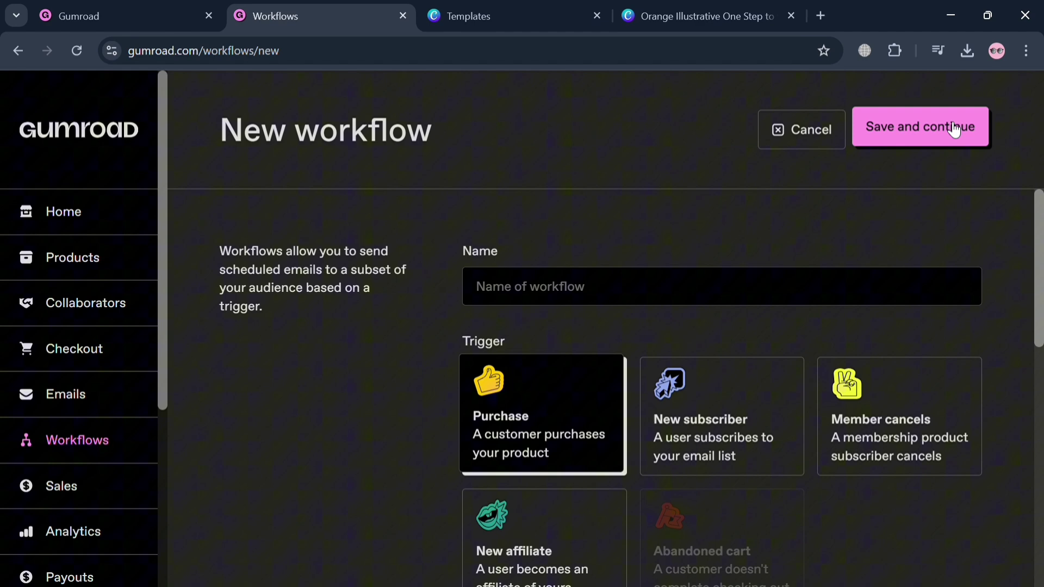
scroll(659, 383, "down", 1)
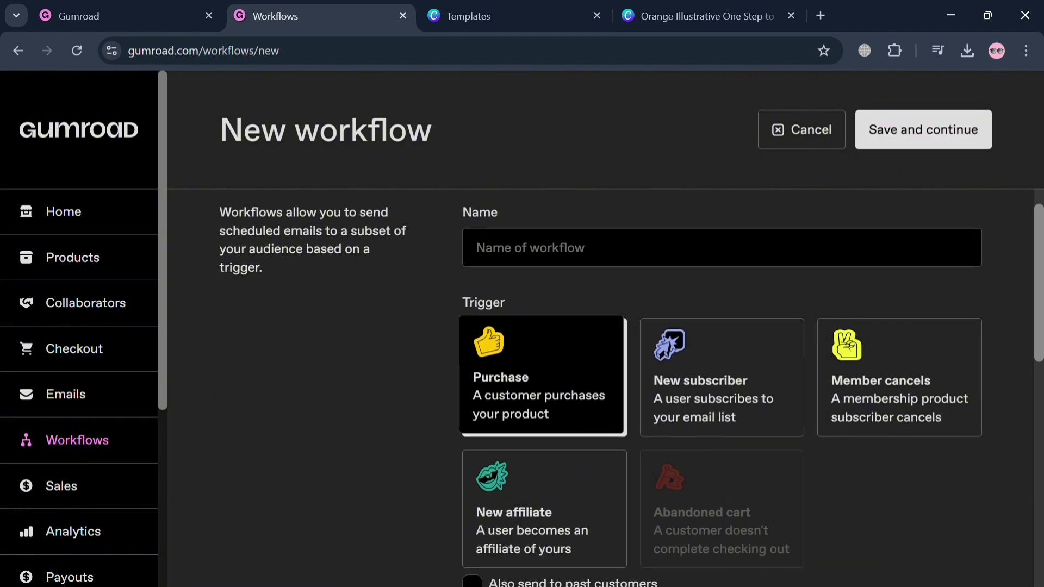
left_click(477, 248)
type("bUY")
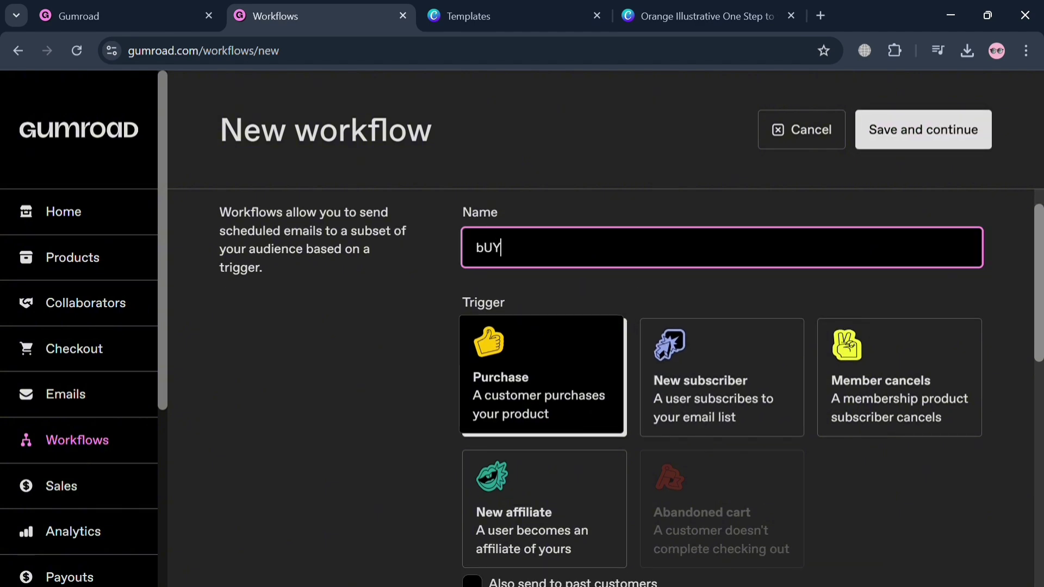
key("BackSpace")
key("BackSpace")
type("Buy")
- Set the Purchase trigger, correct the name to 'Buy', and leave past customers excluded
left_click(589, 422)
scroll(590, 421, "down", 2)
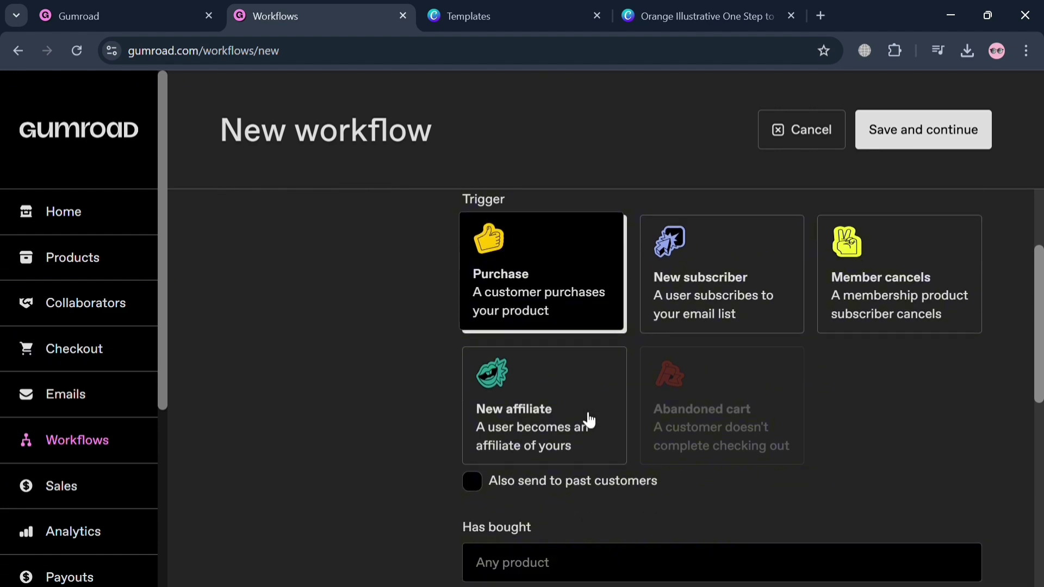
scroll(588, 420, "up", 1)
scroll(589, 420, "up", 1)
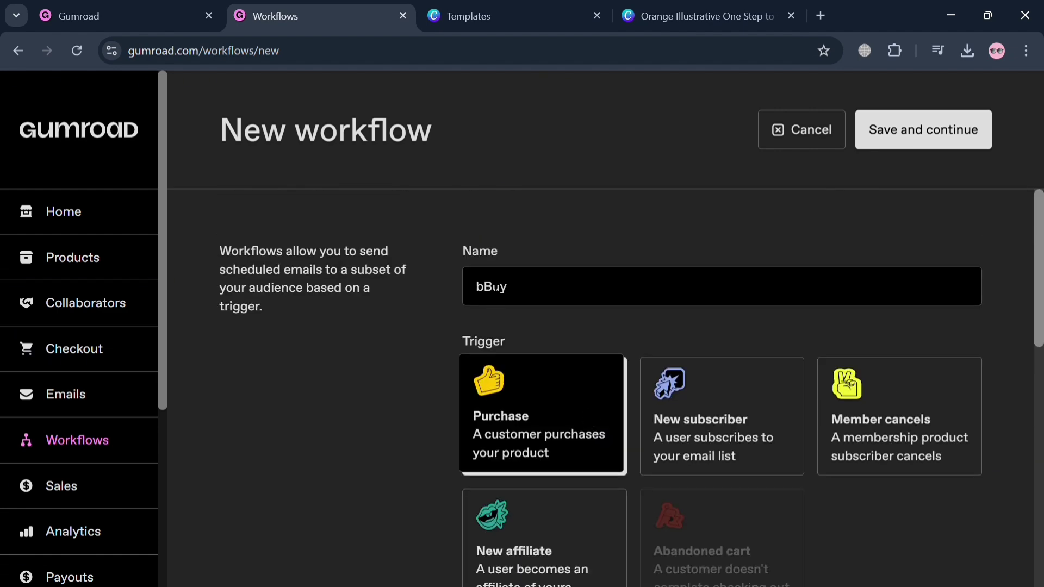
left_click(482, 286)
key("BackSpace")
scroll(487, 289, "down", 5)
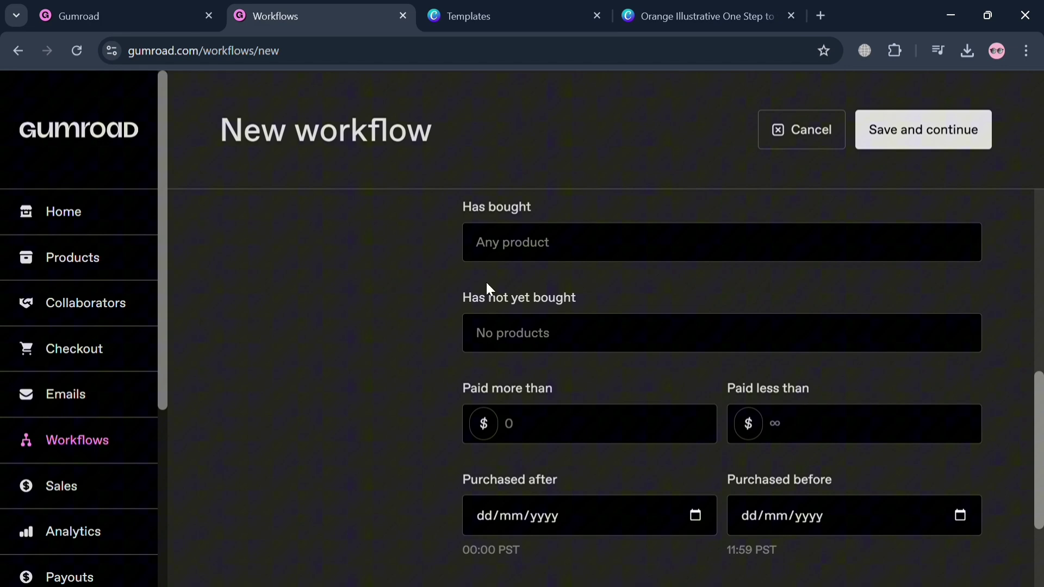
scroll(487, 288, "up", 2)
left_click(477, 272)
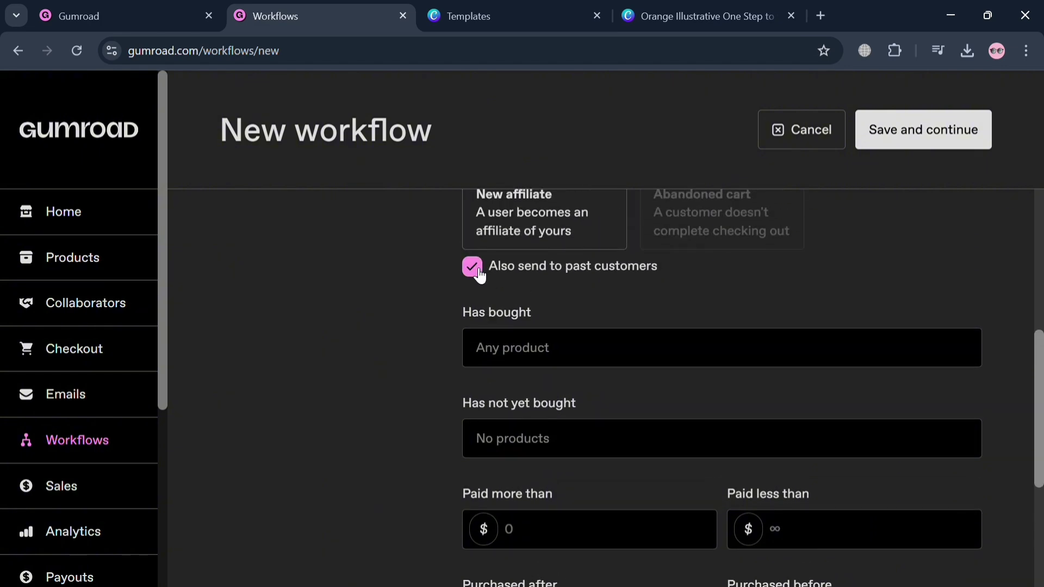
left_click(477, 272)
- Limit the workflow to buyers of mi amor Ebook, with purchases from anywhere
left_click(536, 351)
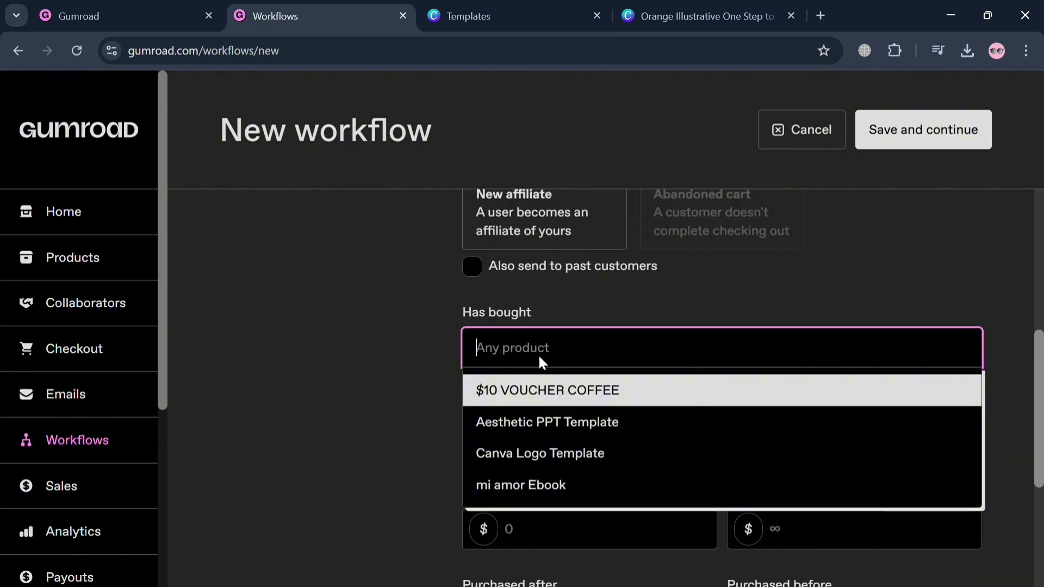
left_click(542, 488)
scroll(541, 492, "down", 2)
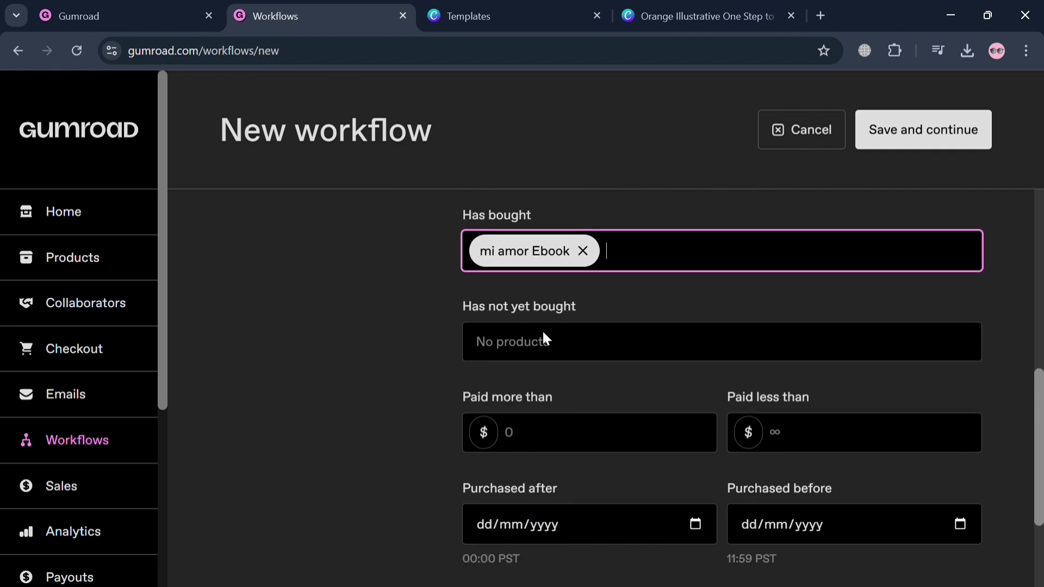
scroll(558, 402, "down", 1)
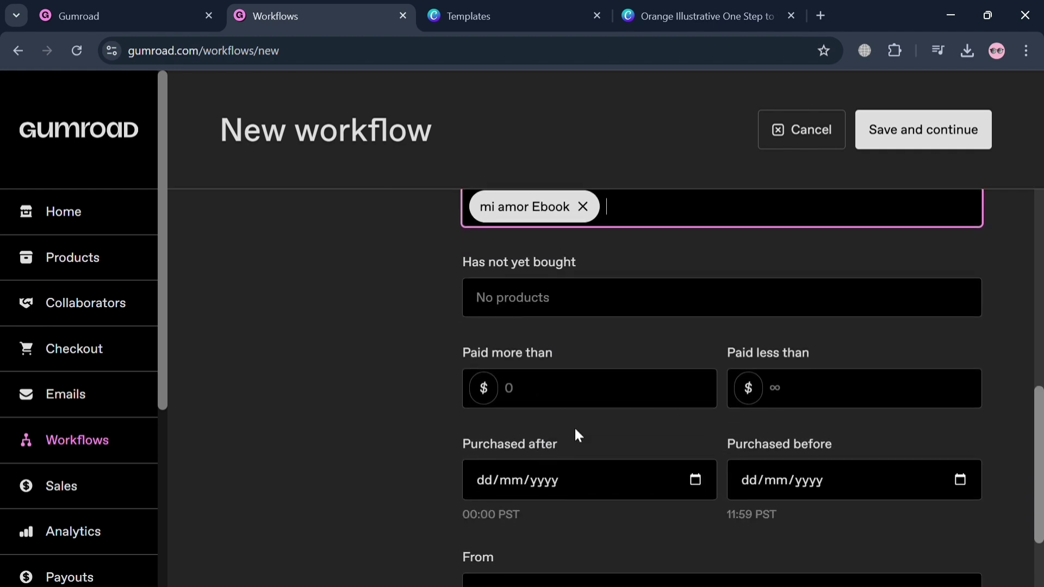
scroll(593, 410, "down", 2)
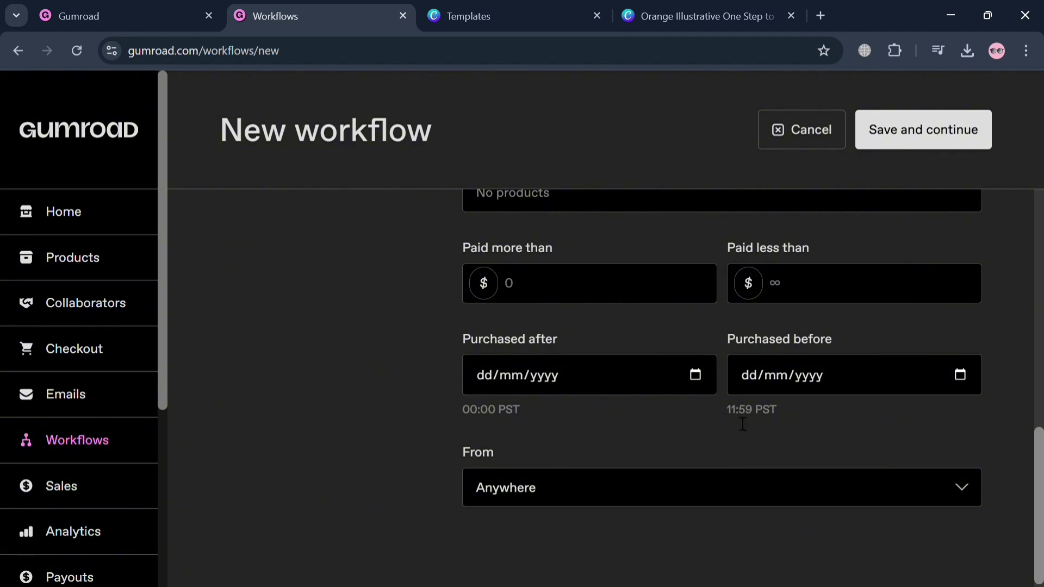
left_click(637, 494)
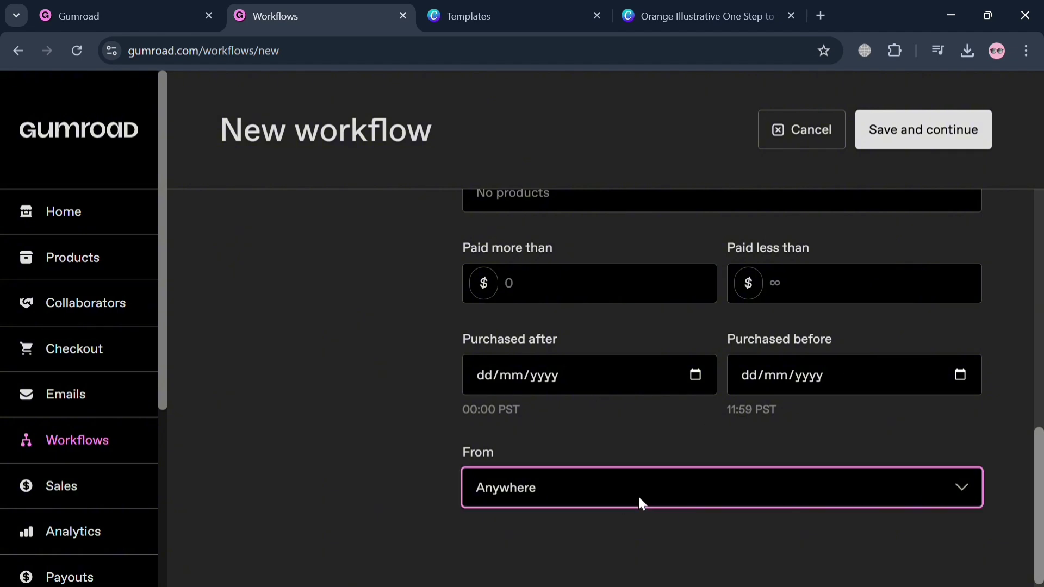
- Save the Buy workflow with one email sent 0 hours after purchase, then go to Emails
left_click(943, 140)
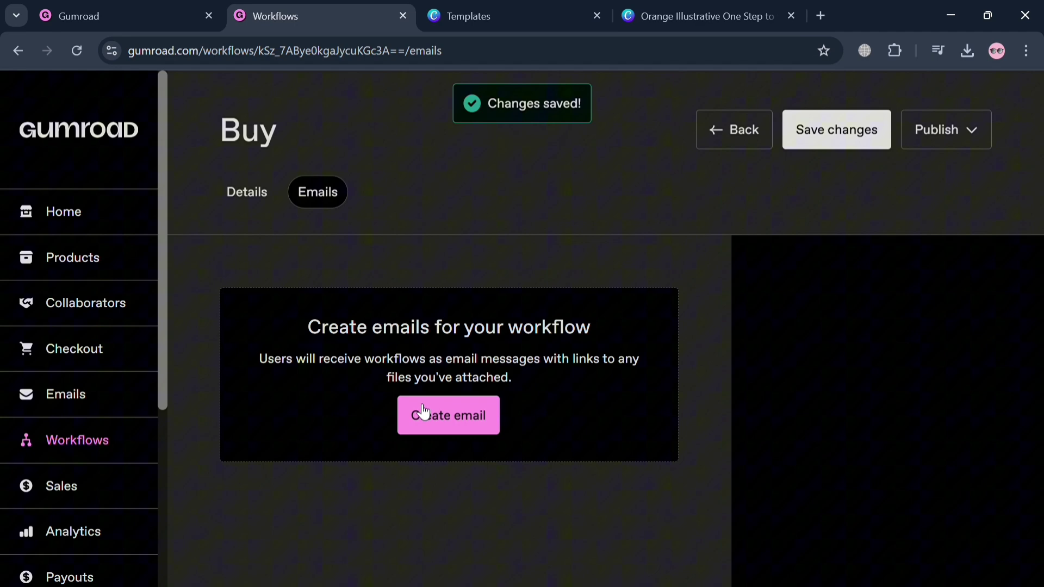
left_click(461, 422)
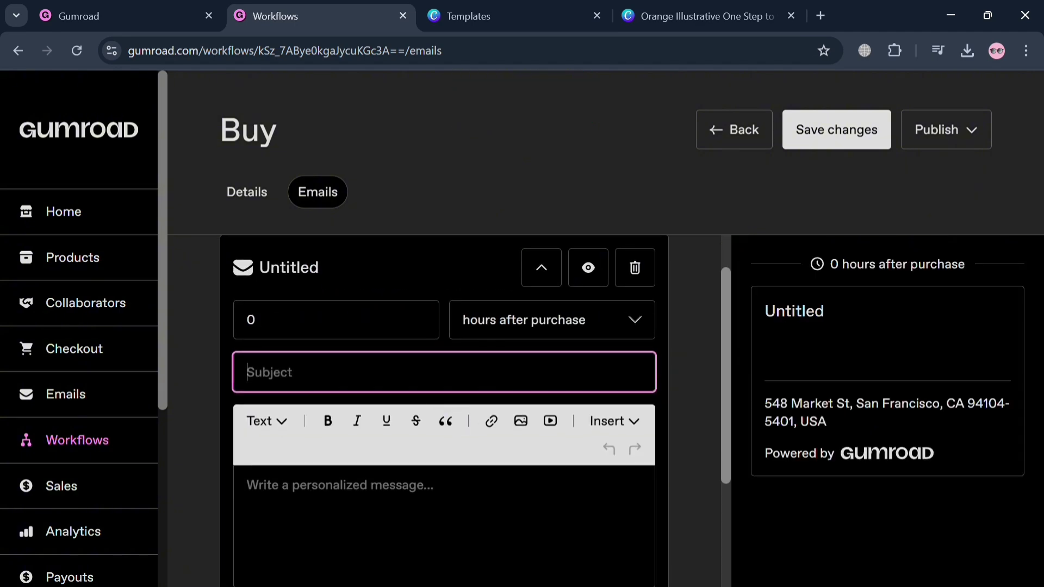
left_click(326, 320)
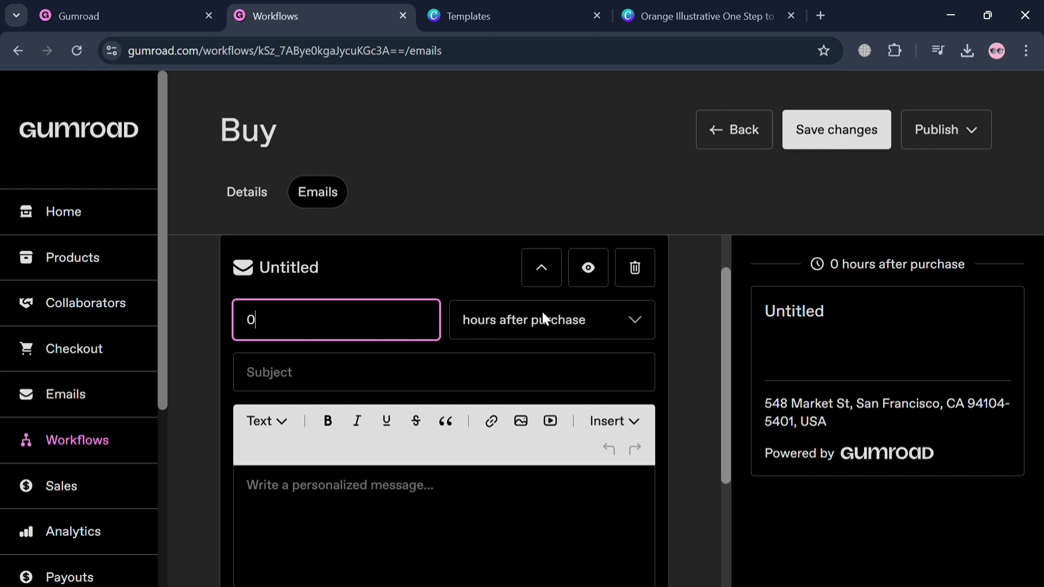
key("Tab")
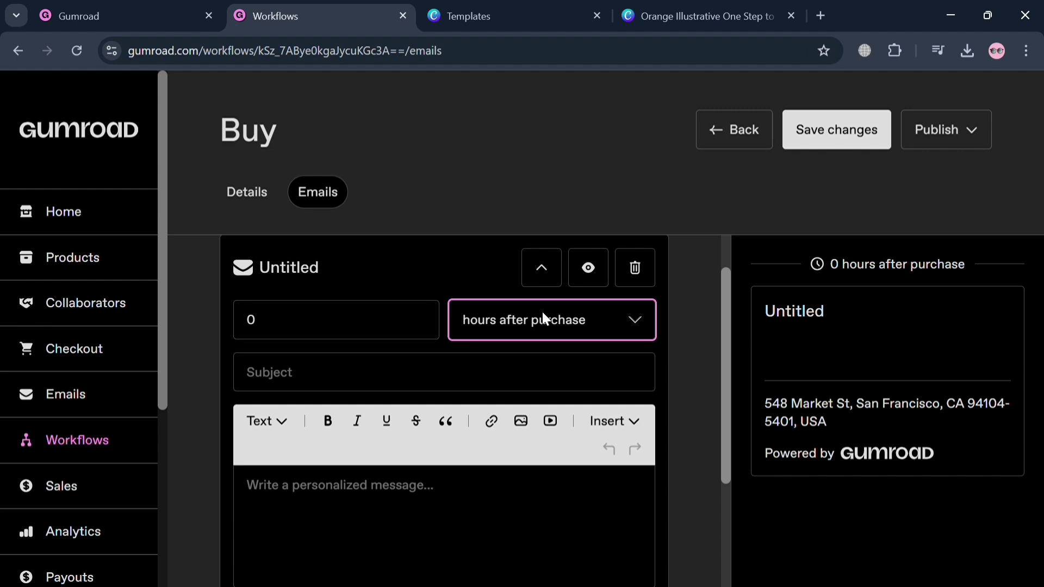
left_click(548, 468)
scroll(538, 484, "down", 3)
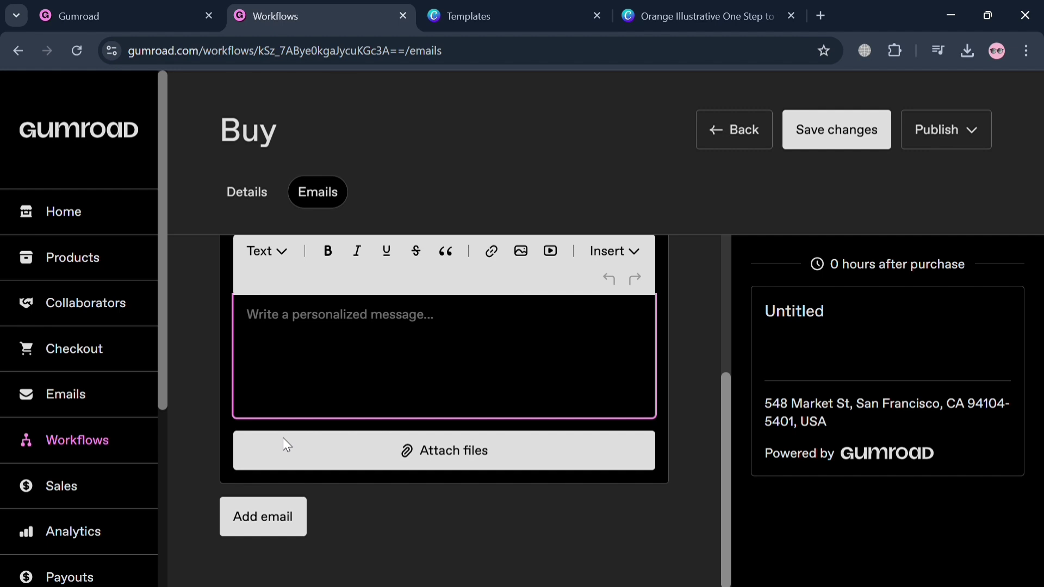
left_click(79, 404)
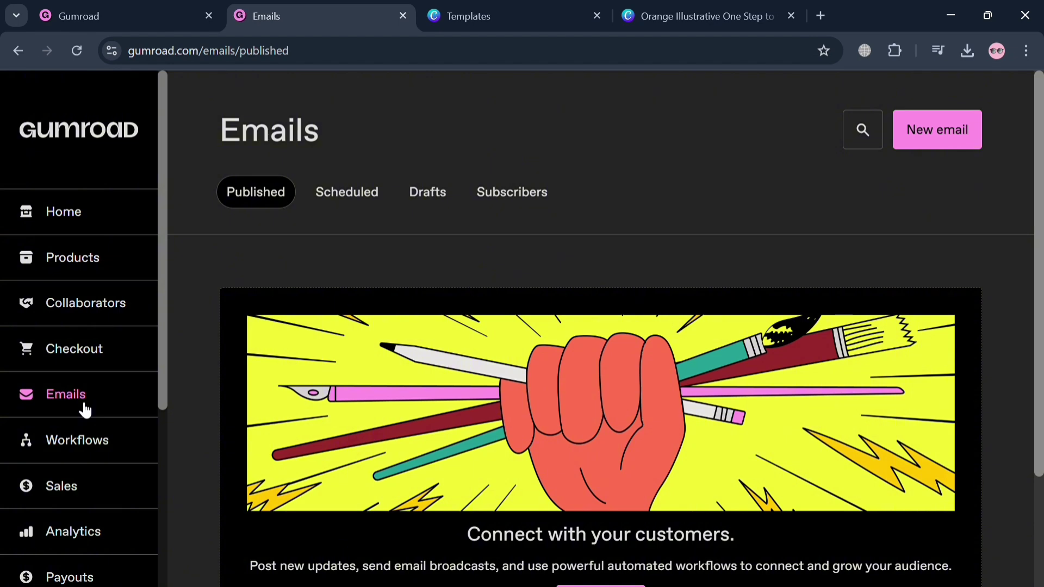
- Open the Subscribers list and copy the Share subscribe page link
left_click(484, 189)
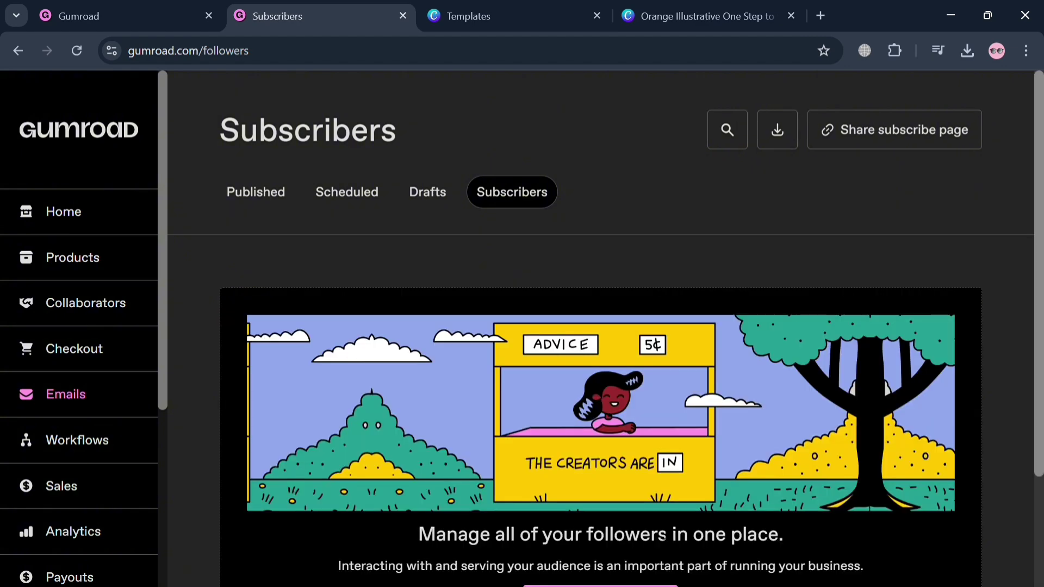
scroll(742, 441, "down", 3)
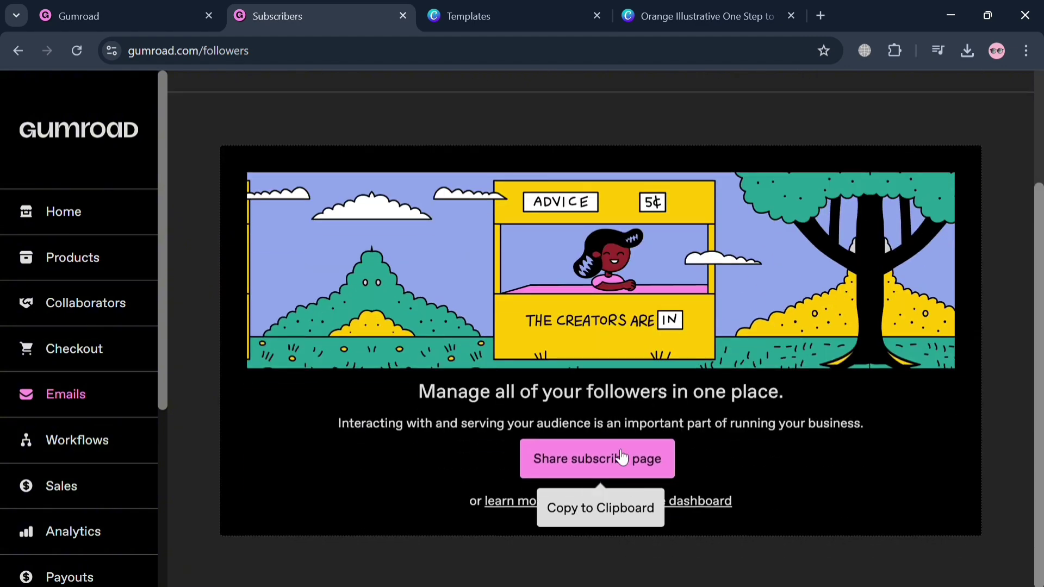
left_click(648, 471)
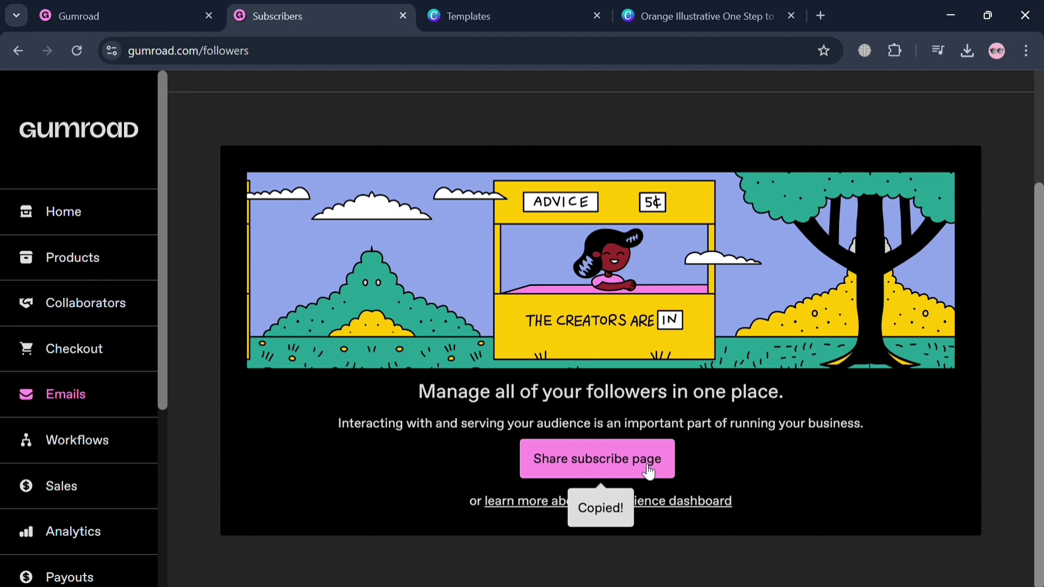
scroll(710, 561, "up", 3)
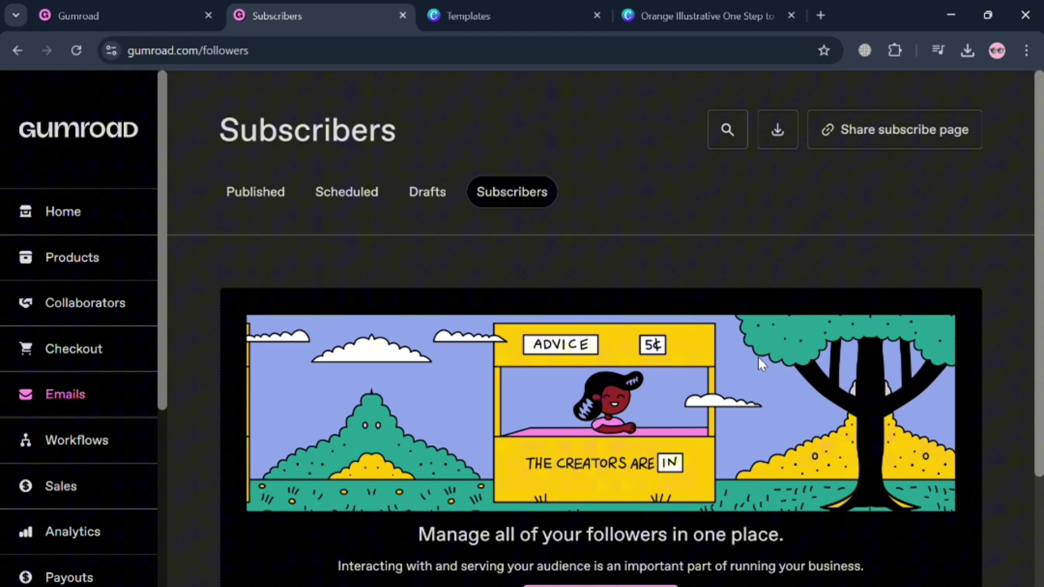
left_click(886, 133)
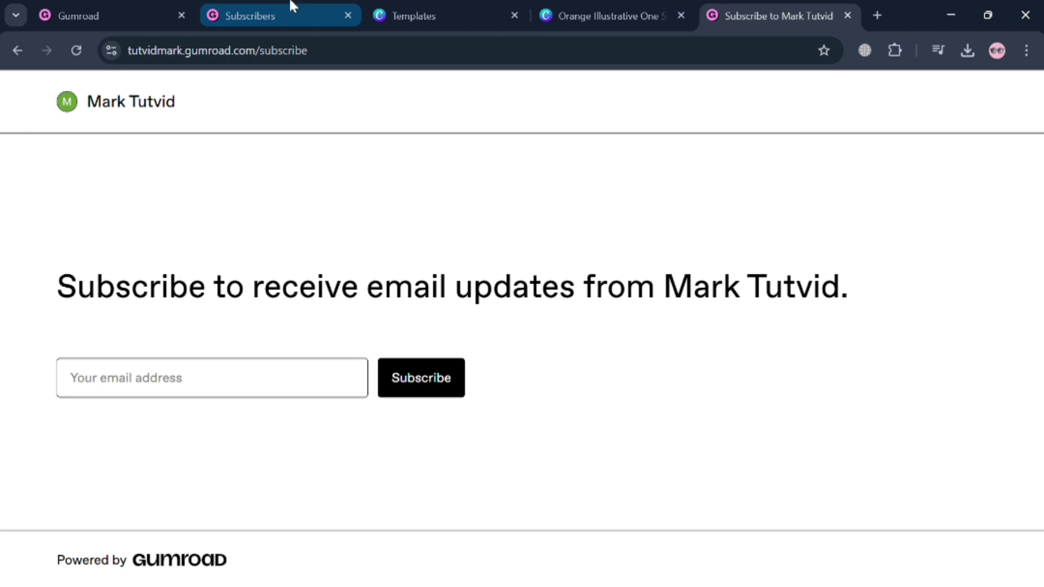
- Return to the Subscribers page tab, leaving the subscribe page open
left_click(283, 7)
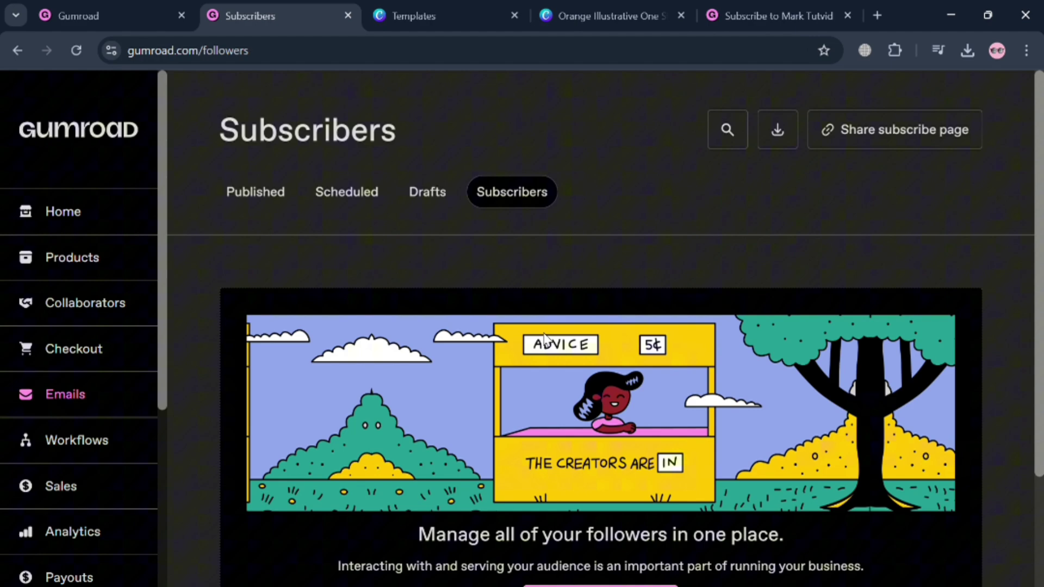